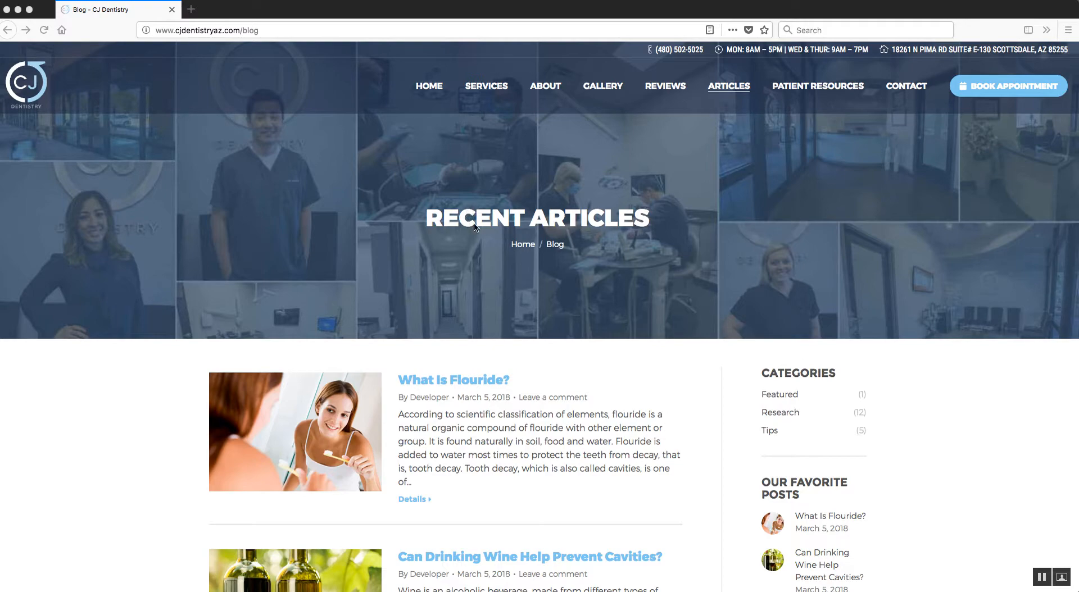
# Look through the recent articles published on the CJ Dentistry blog page.
pyautogui.scroll(-3, 502, 261)
pyautogui.scroll(-15, 502, 262)
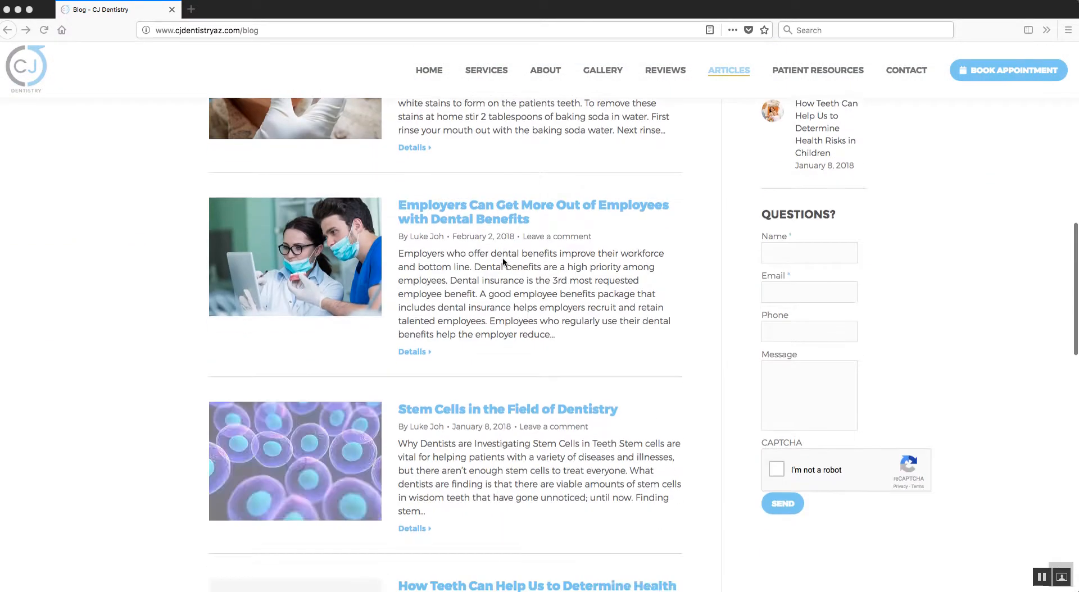
pyautogui.scroll(-3, 370, 366)
pyautogui.scroll(15, 565, 401)
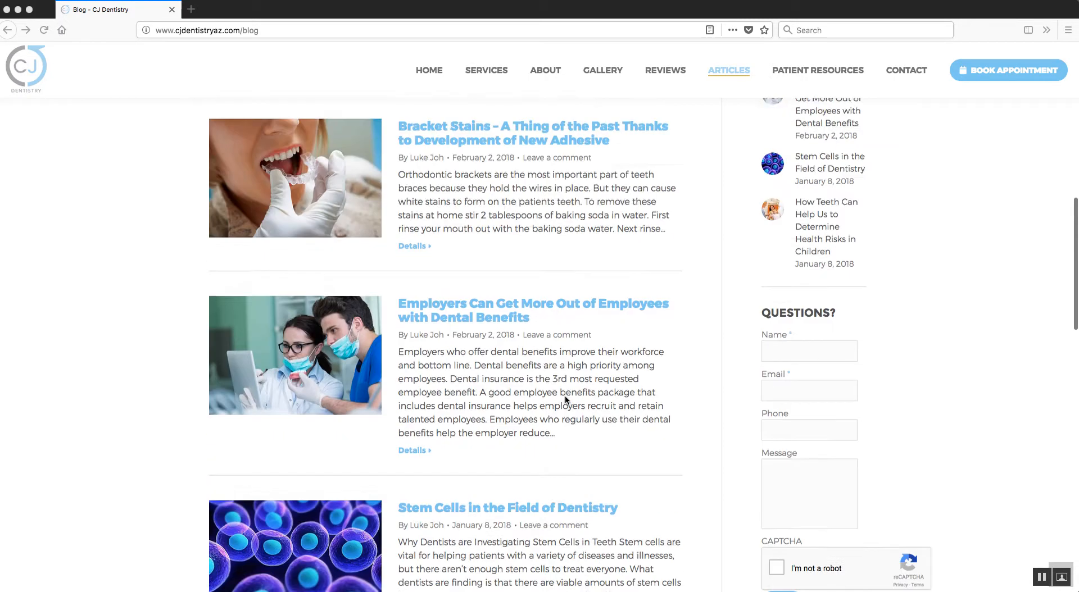
pyautogui.scroll(4, 565, 401)
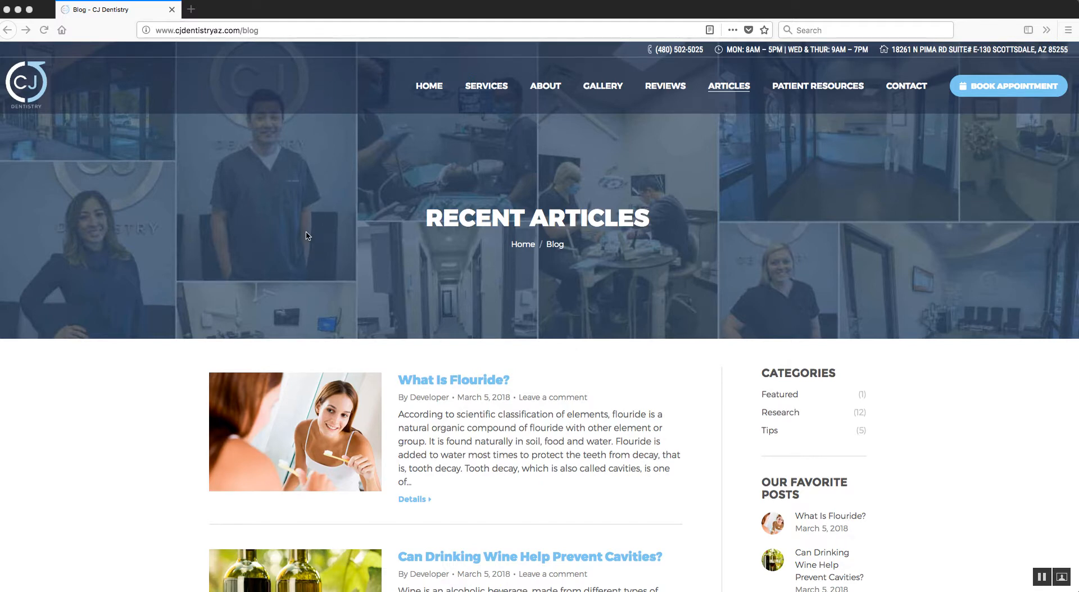
pyautogui.click(294, 26)
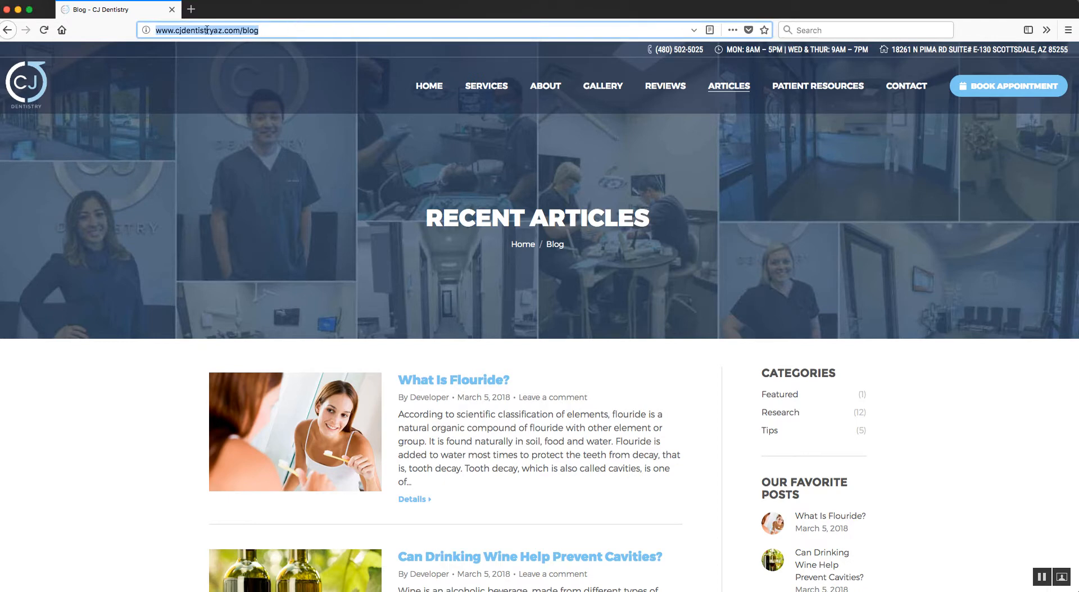
pyautogui.moveTo(266, 31); pyautogui.dragTo(242, 30)
pyautogui.write('l')
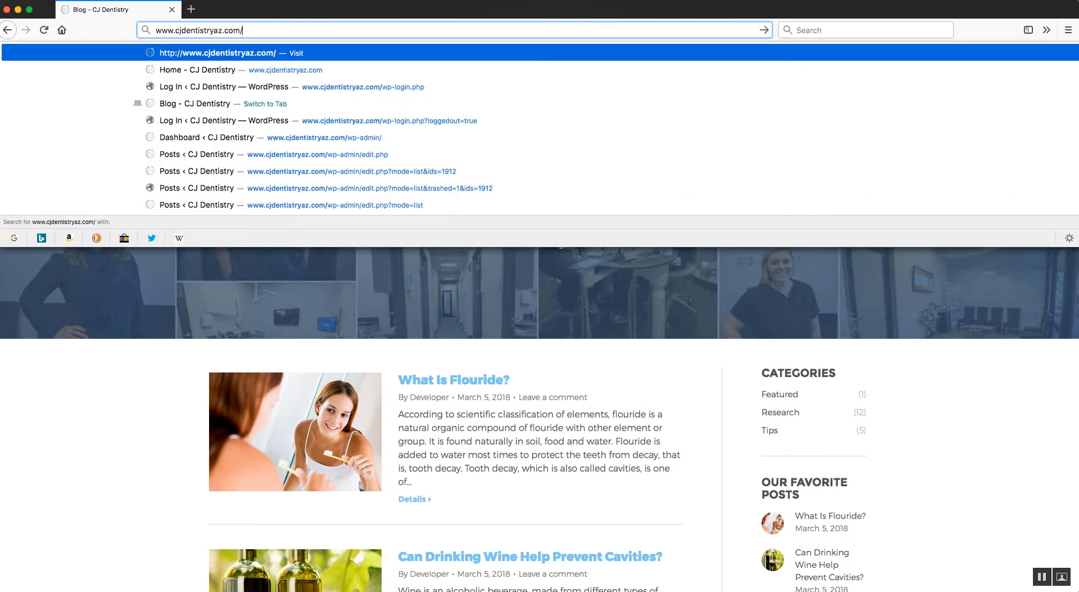
pyautogui.write('ogin')
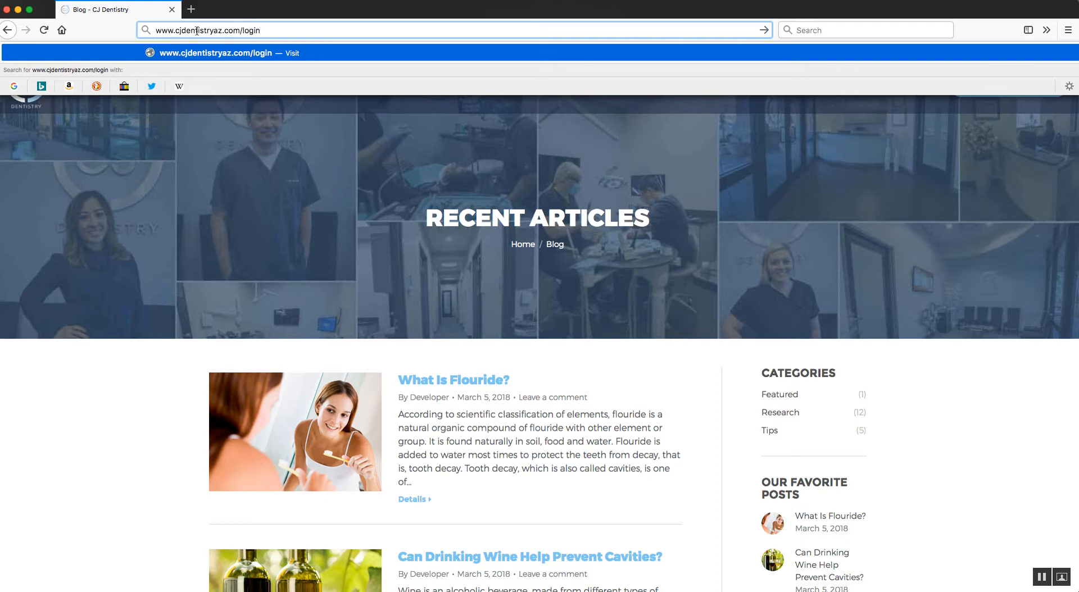
pyautogui.click(297, 31)
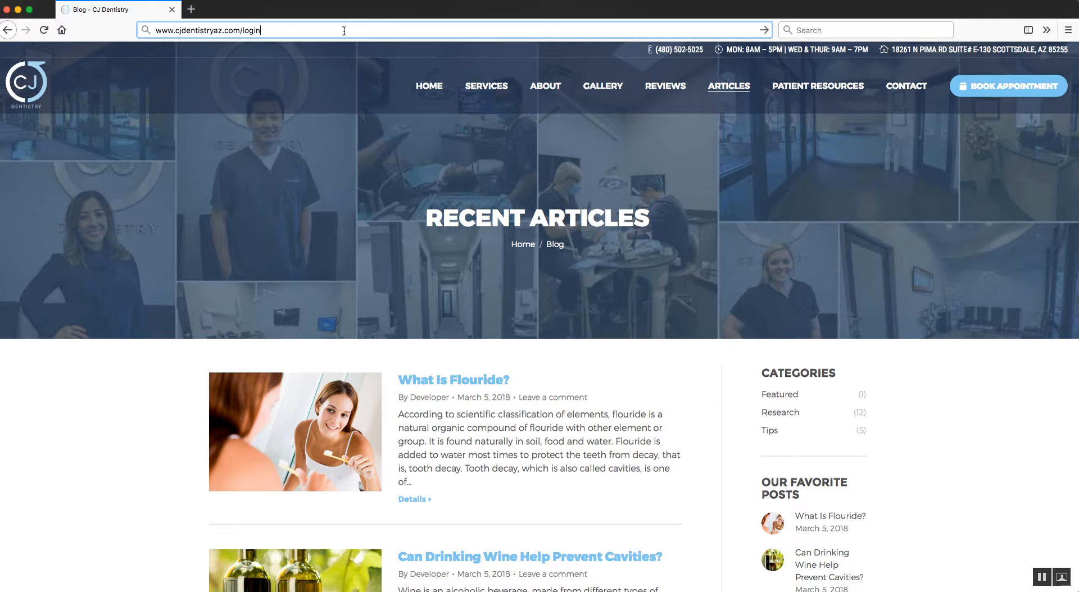
pyautogui.press('Return')
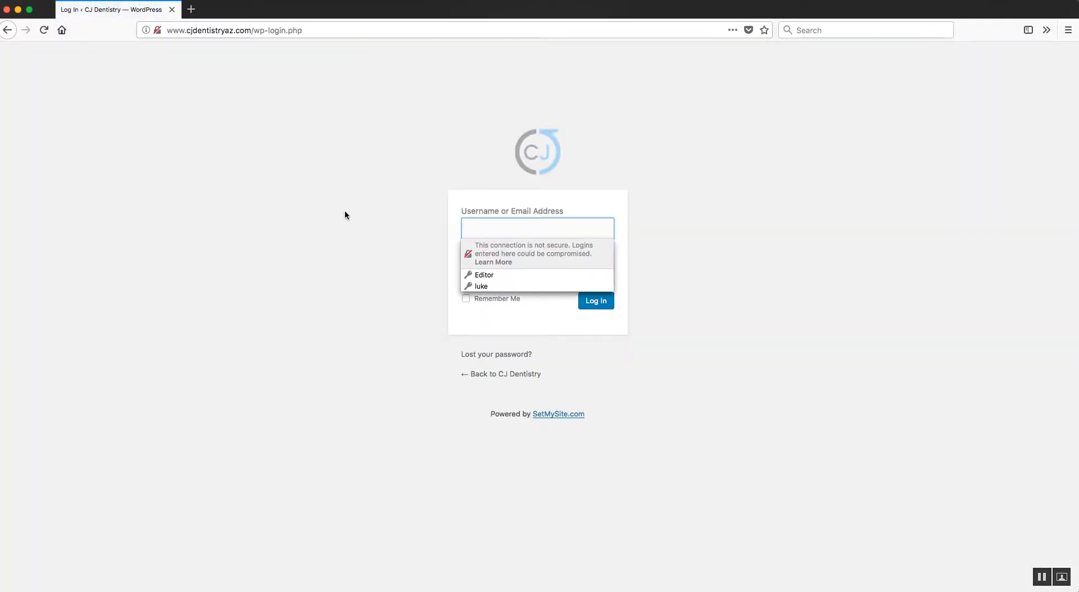
# Log in as Editor with the account password and the Remember Me option enabled.
pyautogui.click(361, 191)
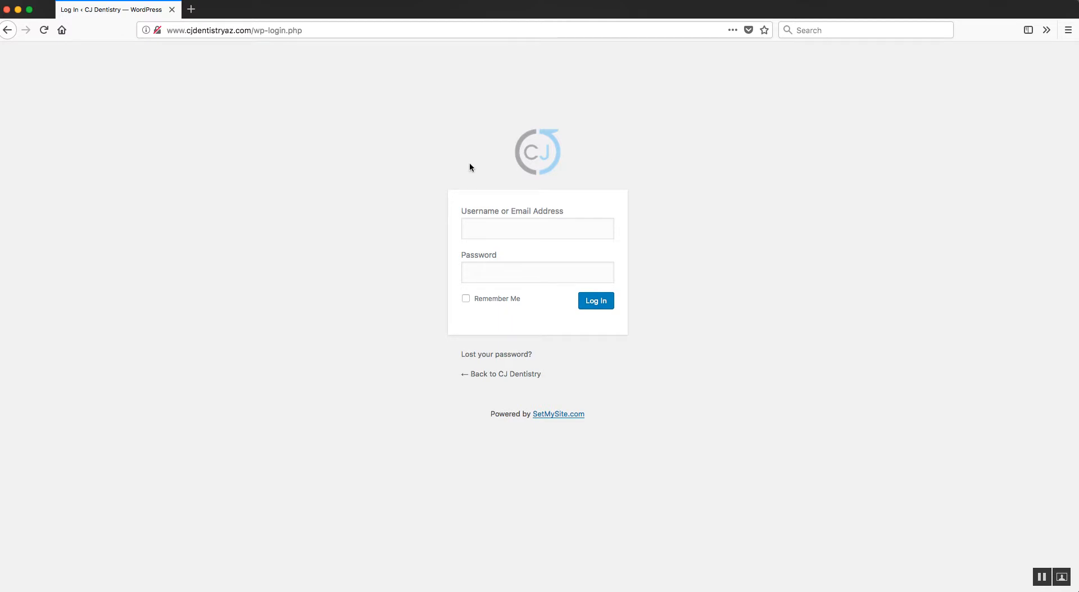
pyautogui.click(492, 225)
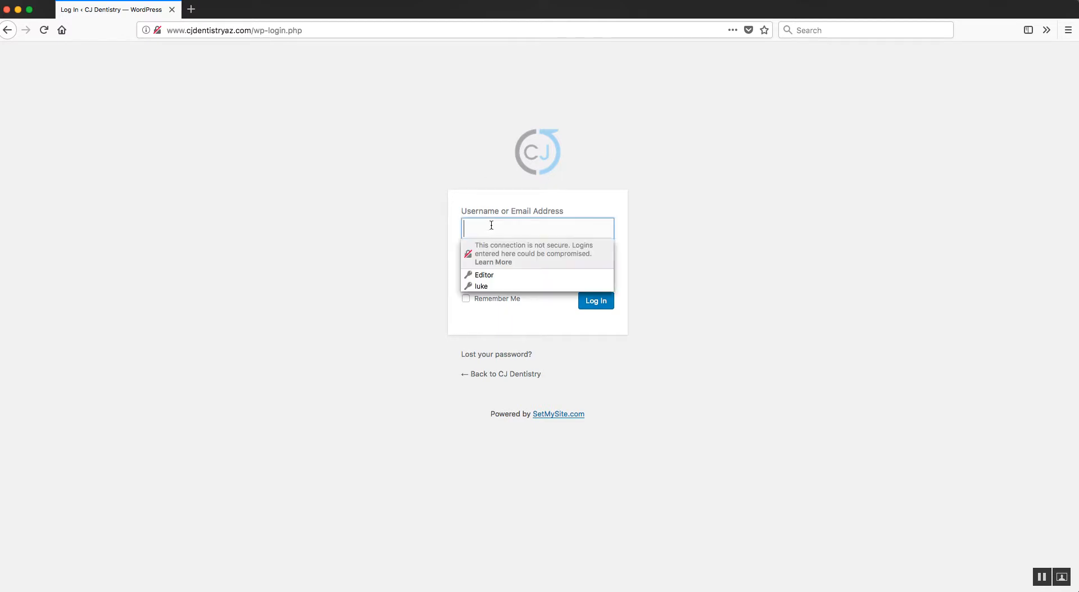
pyautogui.write('Editor')
pyautogui.press('Tab')
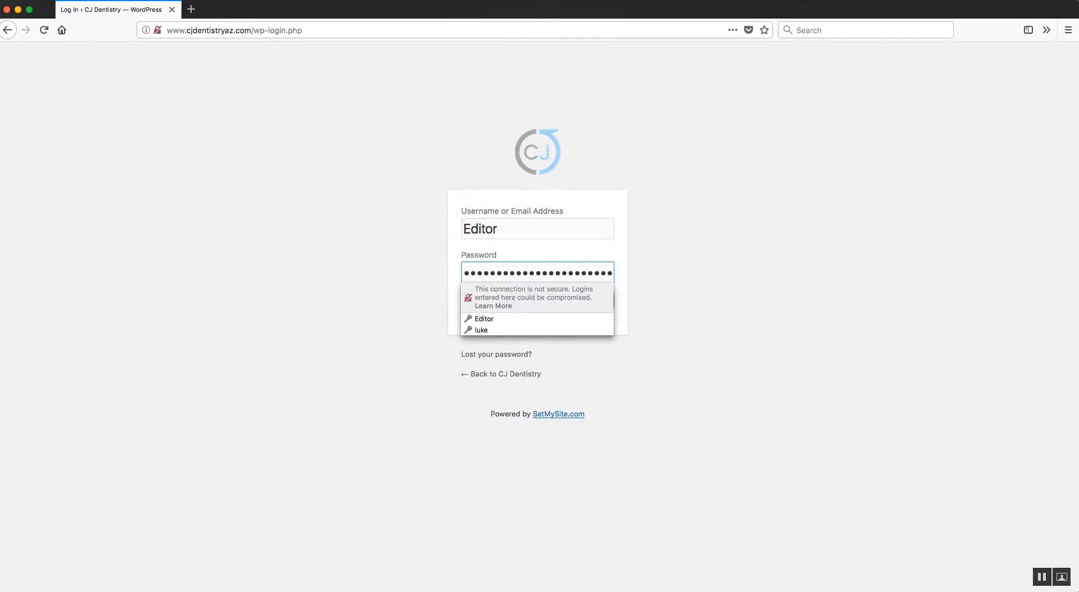
pyautogui.click(654, 245)
pyautogui.click(499, 305)
pyautogui.click(466, 300)
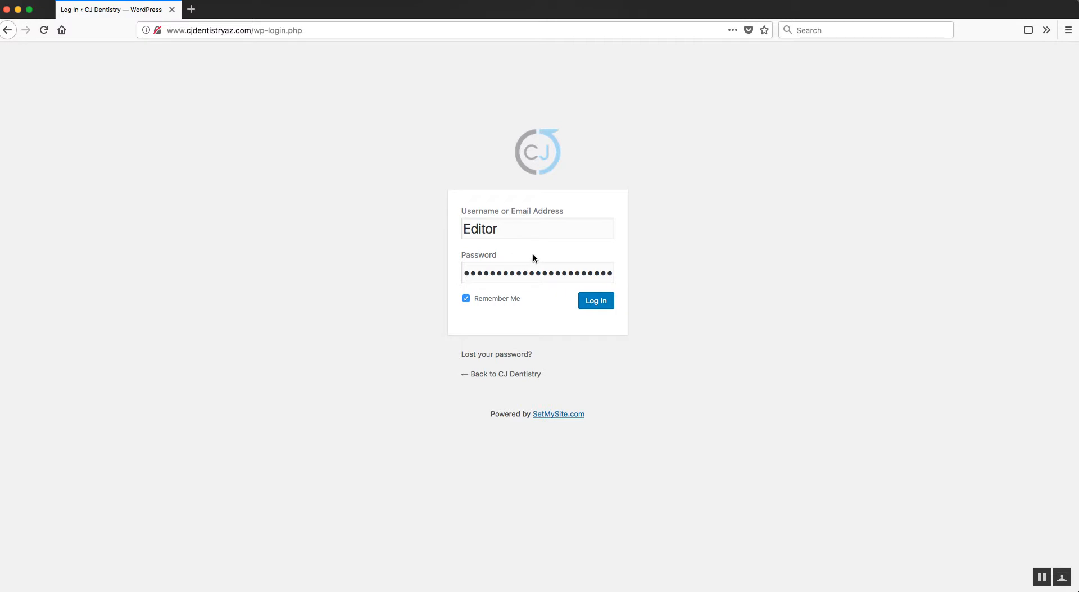
pyautogui.click(599, 307)
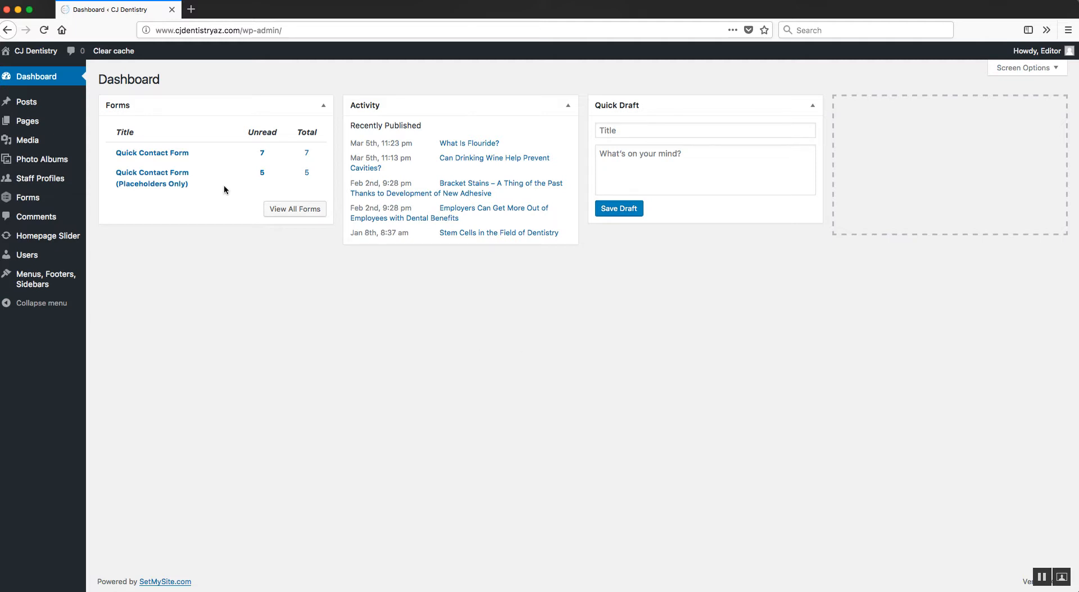
# Open the list of all posts and look over the existing articles.
pyautogui.moveTo(57, 106)
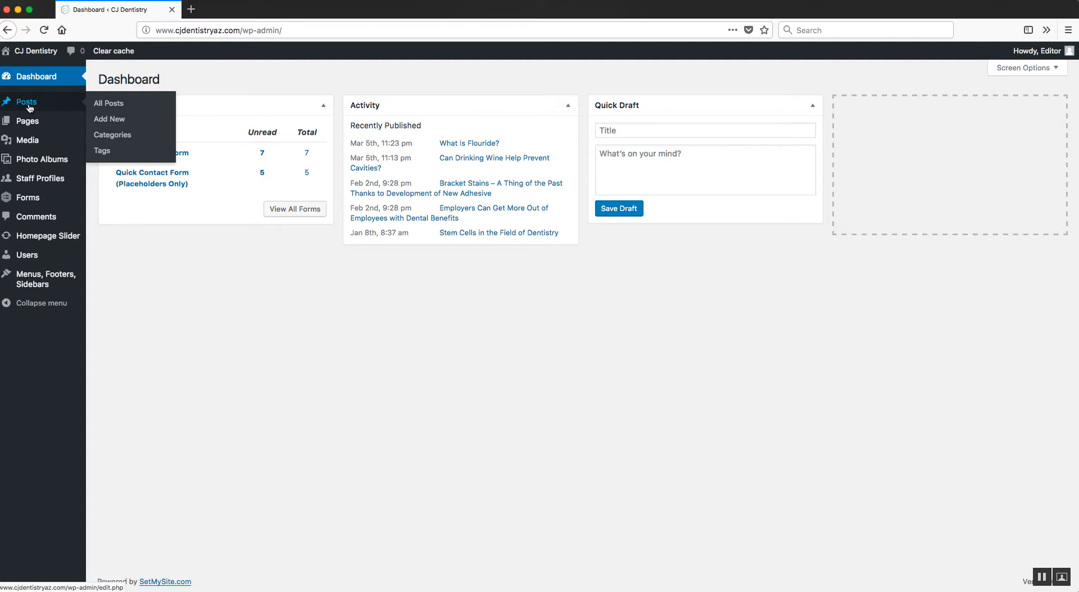
pyautogui.click(22, 105)
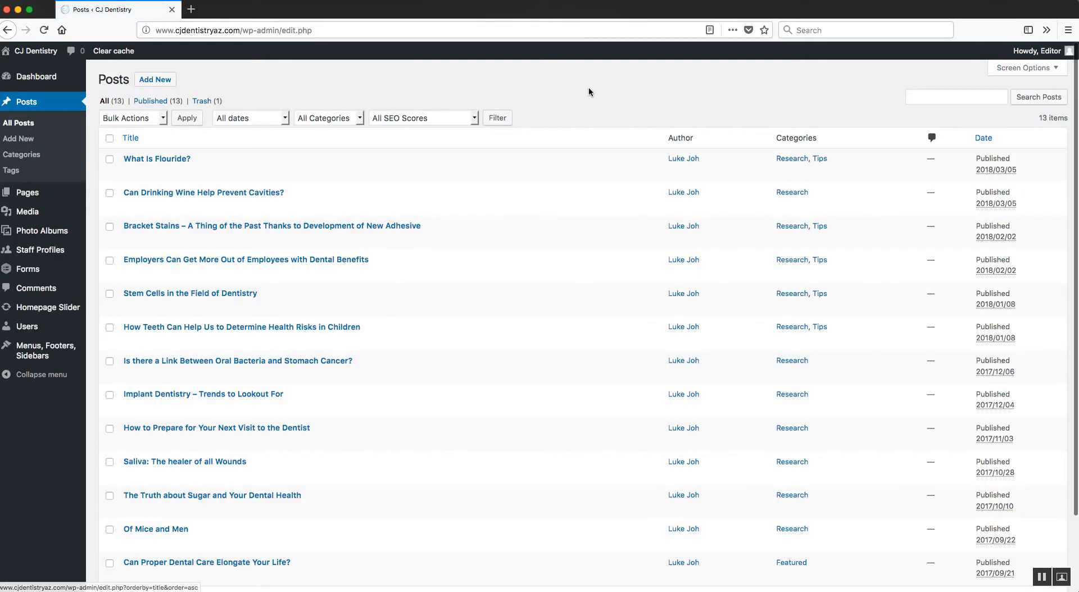
pyautogui.scroll(-3, 503, 235)
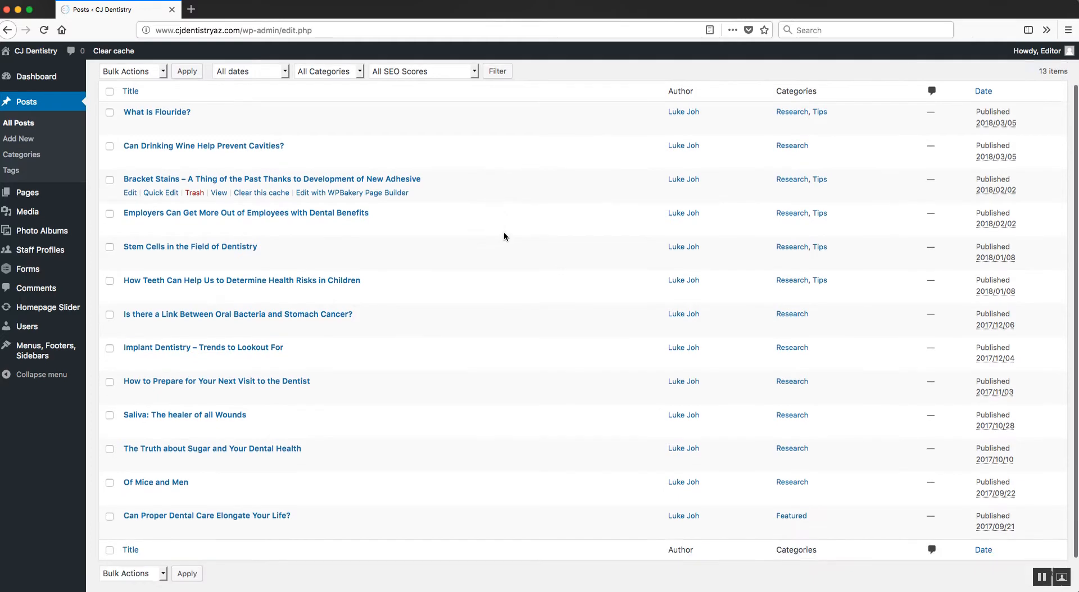
pyautogui.scroll(3, 504, 236)
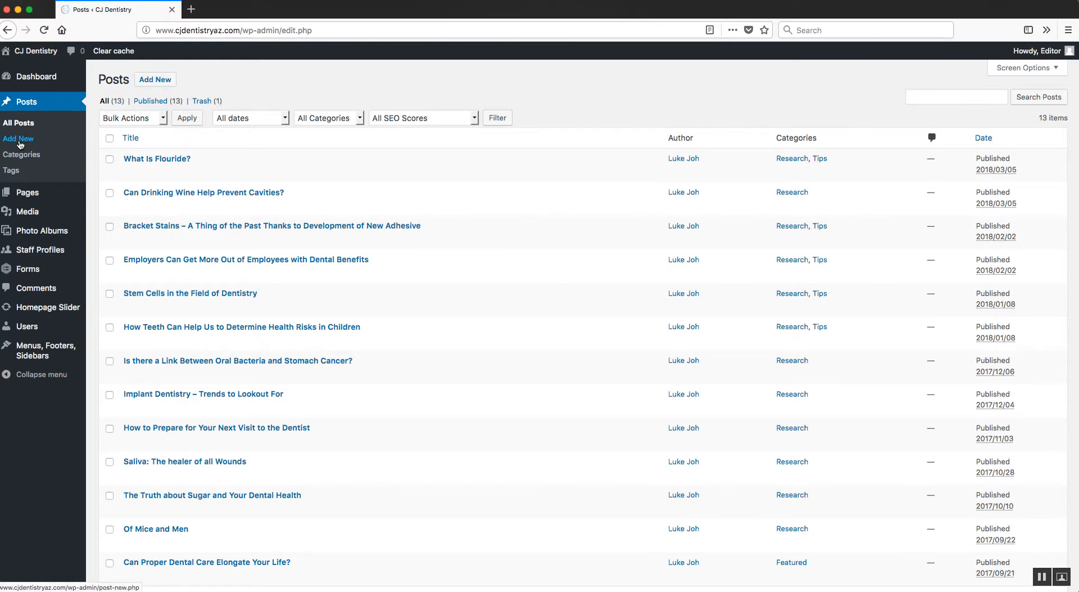
# Start a new post and dismiss the WPBakery Page Builder welcome tip.
pyautogui.click(171, 89)
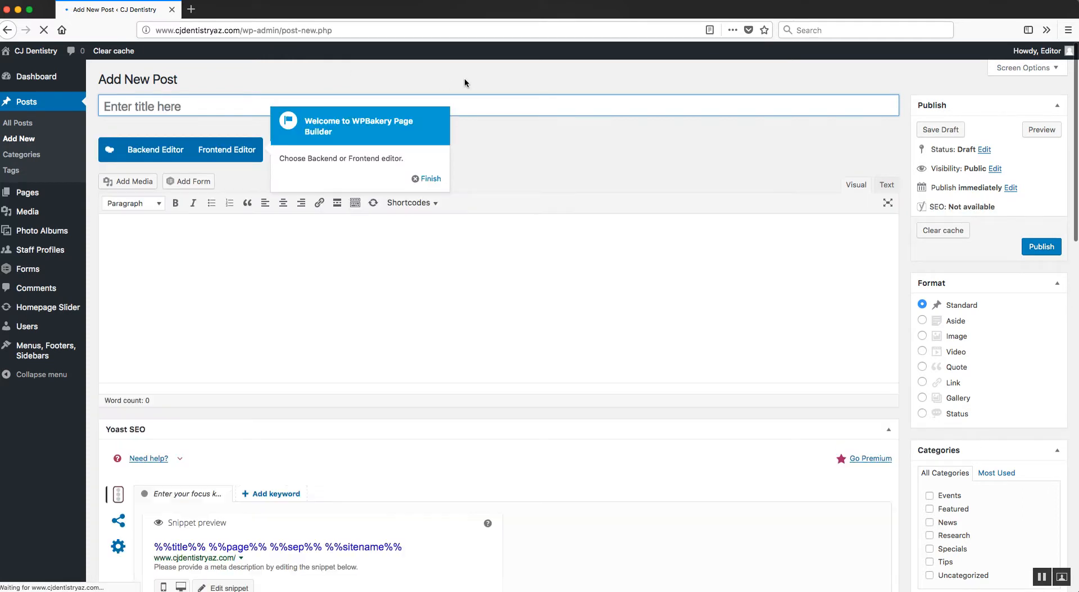
pyautogui.click(428, 179)
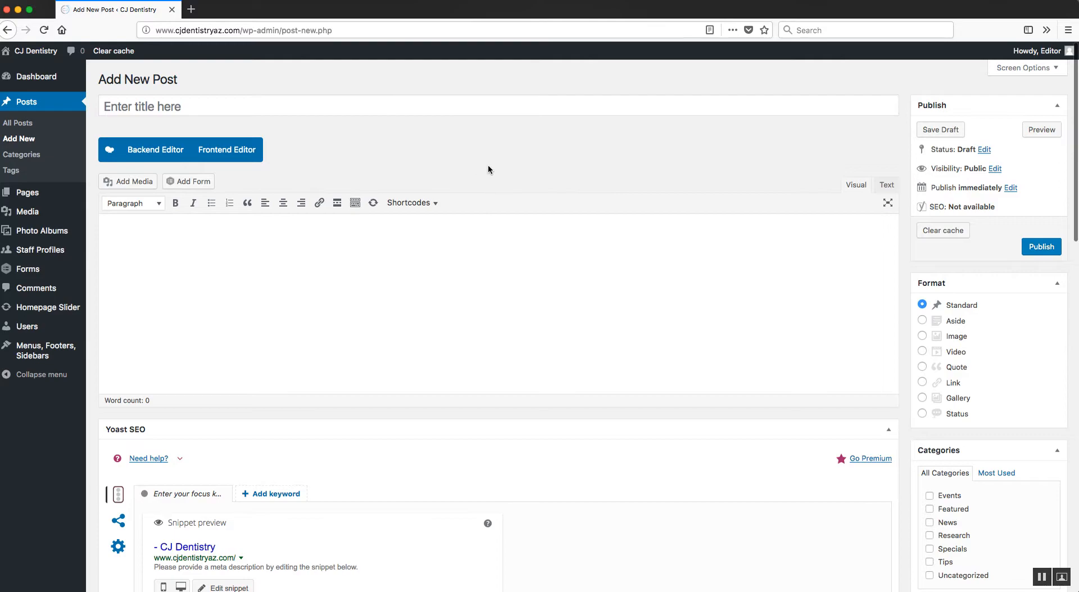
pyautogui.scroll(-10, 722, 190)
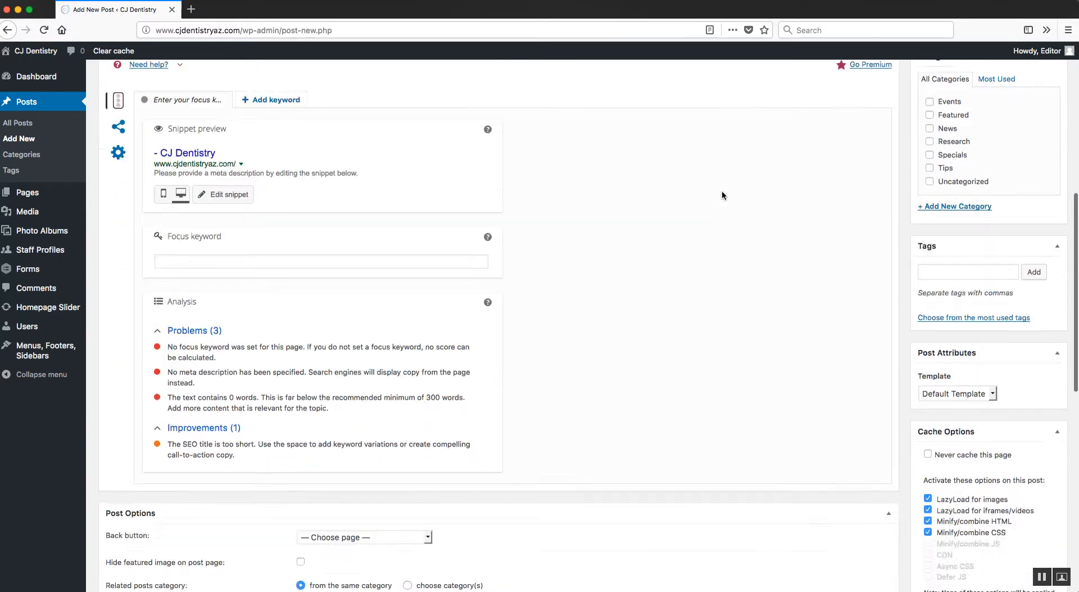
pyautogui.scroll(-6, 721, 191)
pyautogui.scroll(13, 722, 191)
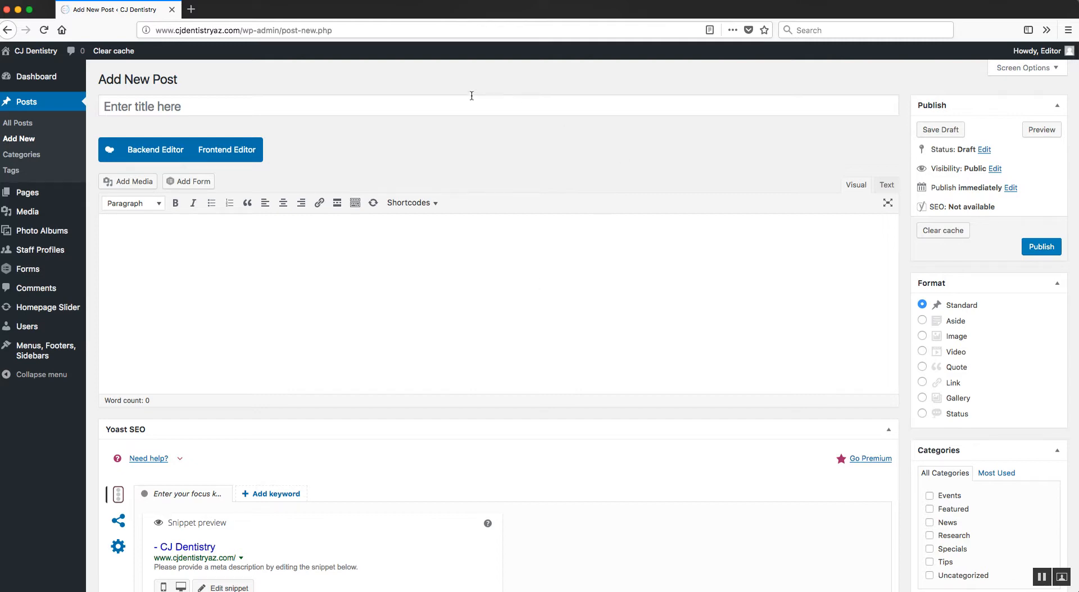
# Switch to TextEdit and read through the article in "Causes and treatment of gingivitis.rtf".
pyautogui.moveTo(450, 581)
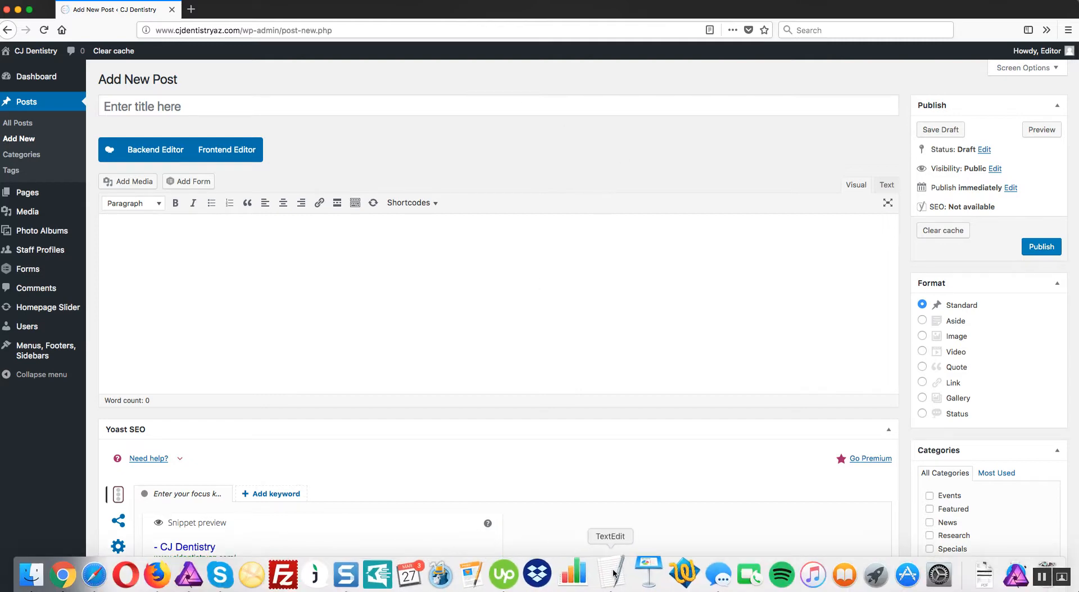
pyautogui.click(613, 573)
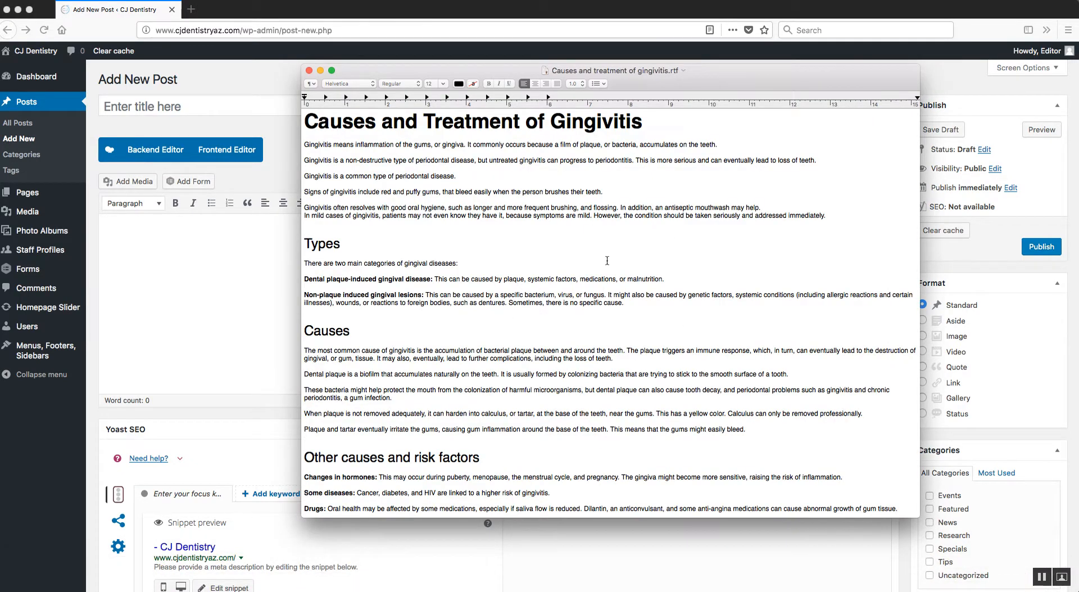
pyautogui.scroll(-15, 475, 173)
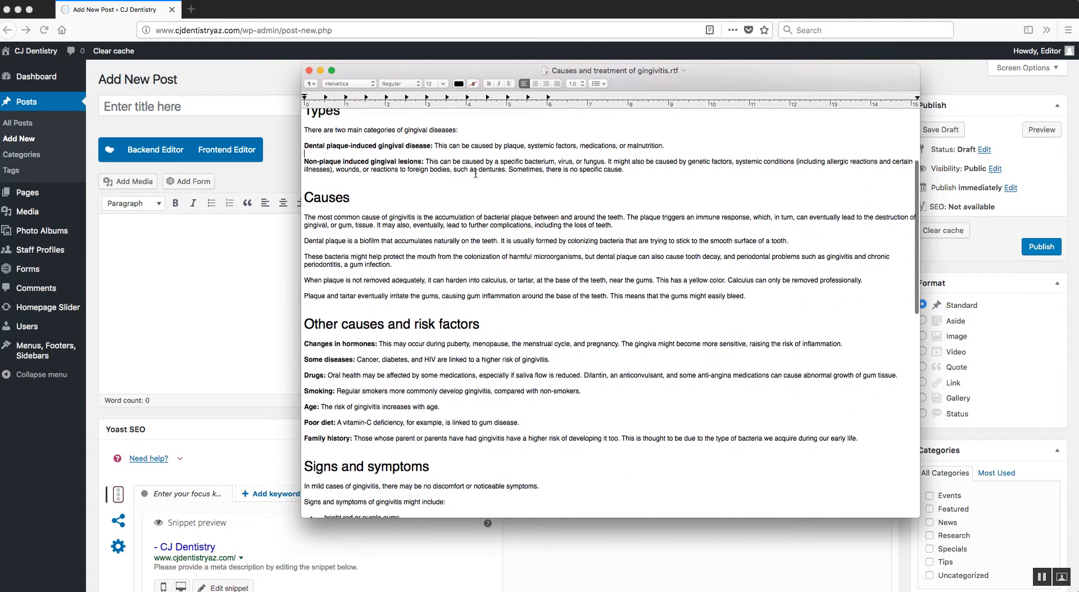
pyautogui.scroll(-5, 476, 174)
pyautogui.scroll(10, 475, 174)
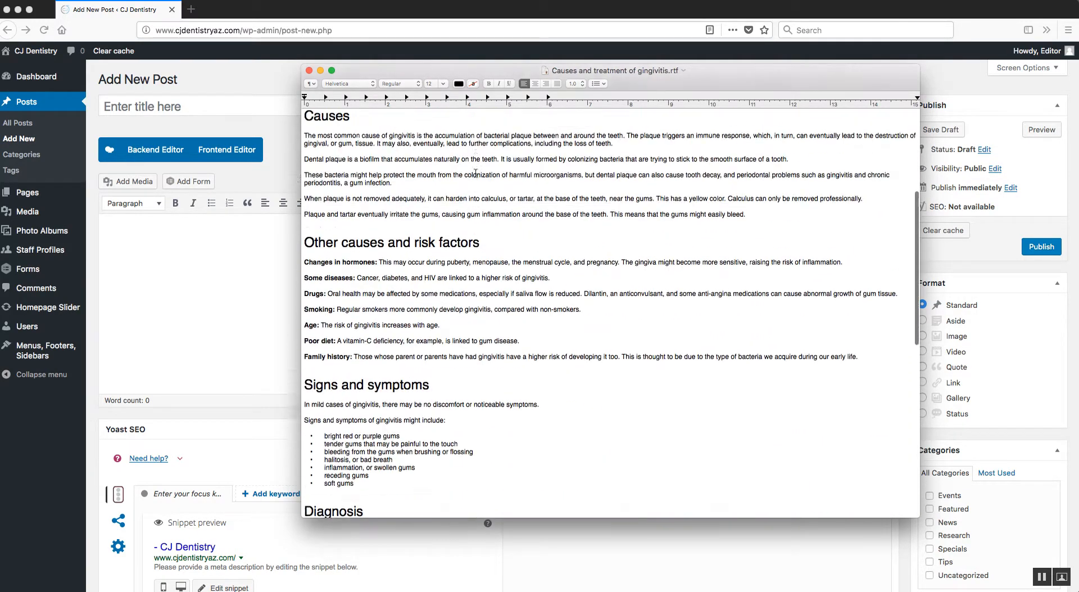
pyautogui.scroll(3, 476, 173)
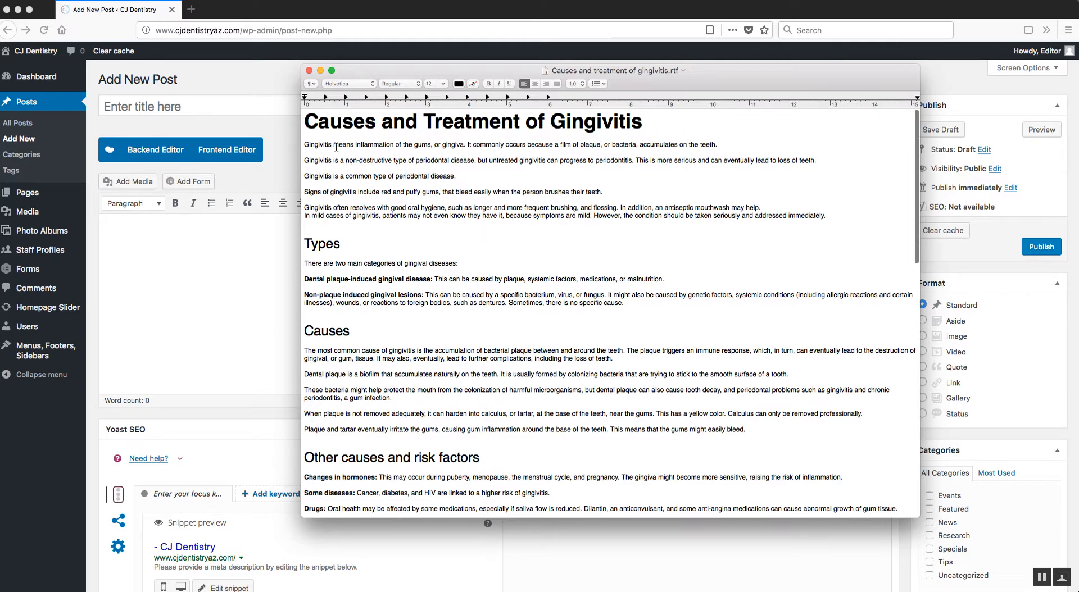
# Return to the new post in the browser and examine its category, tag, SEO, featured image and sidebar settings.
pyautogui.click(271, 234)
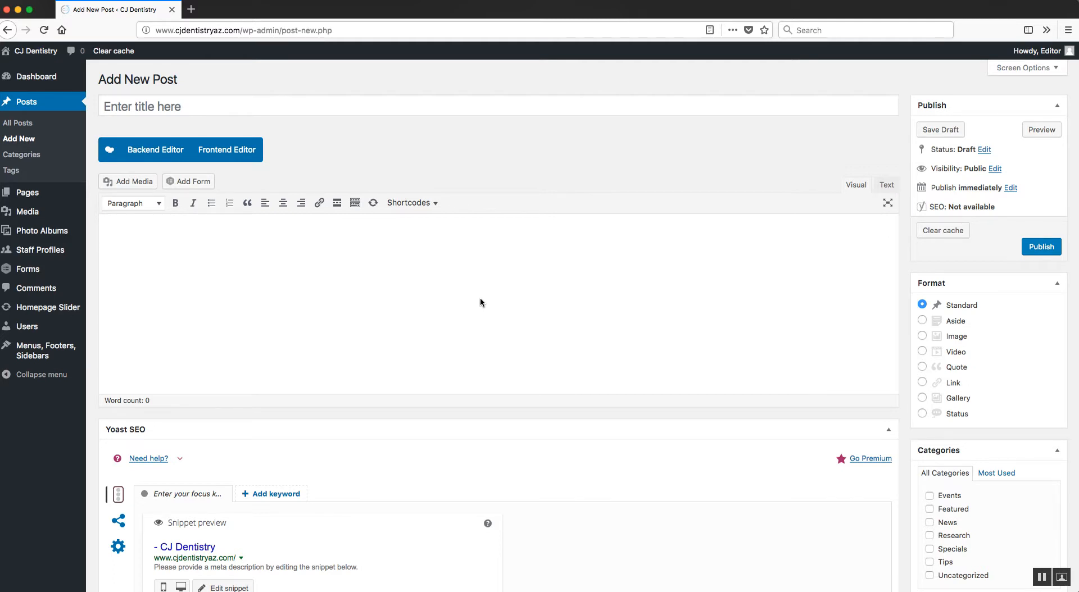
pyautogui.scroll(-4, 883, 270)
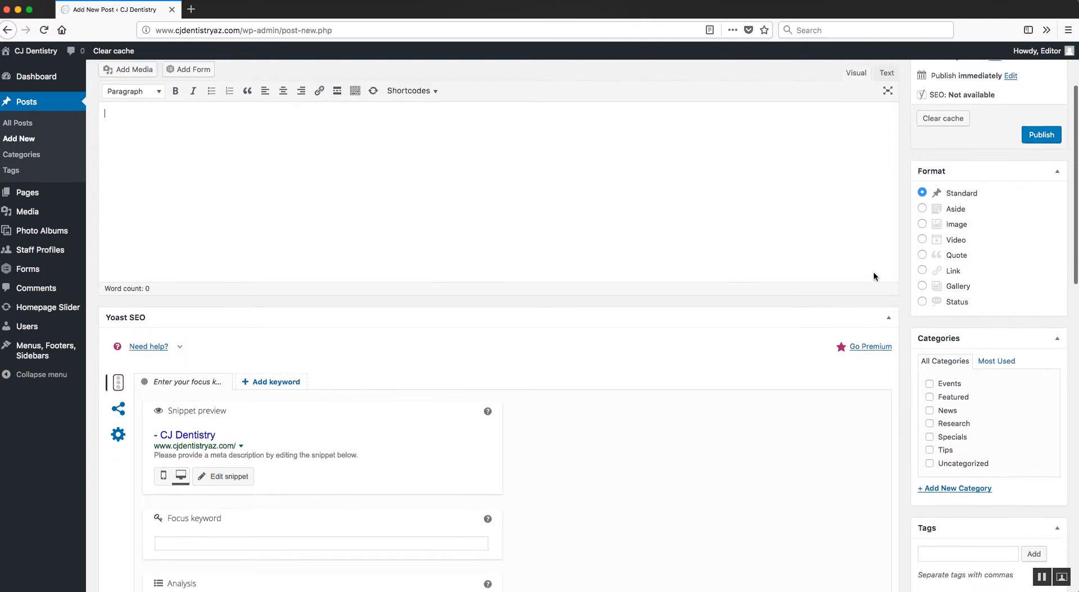
pyautogui.scroll(-5, 914, 325)
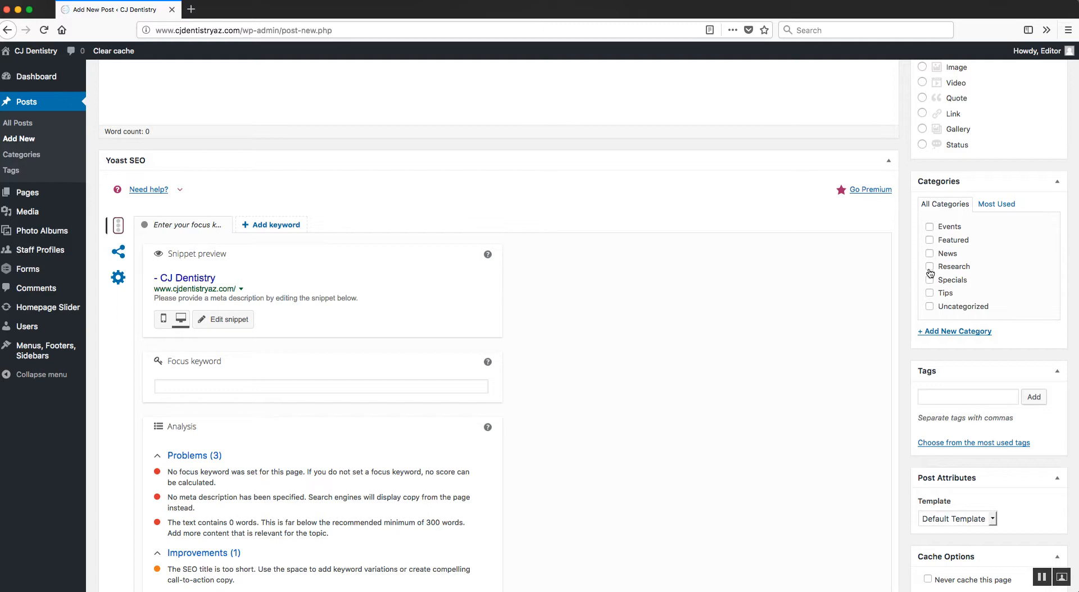
pyautogui.scroll(-6, 915, 355)
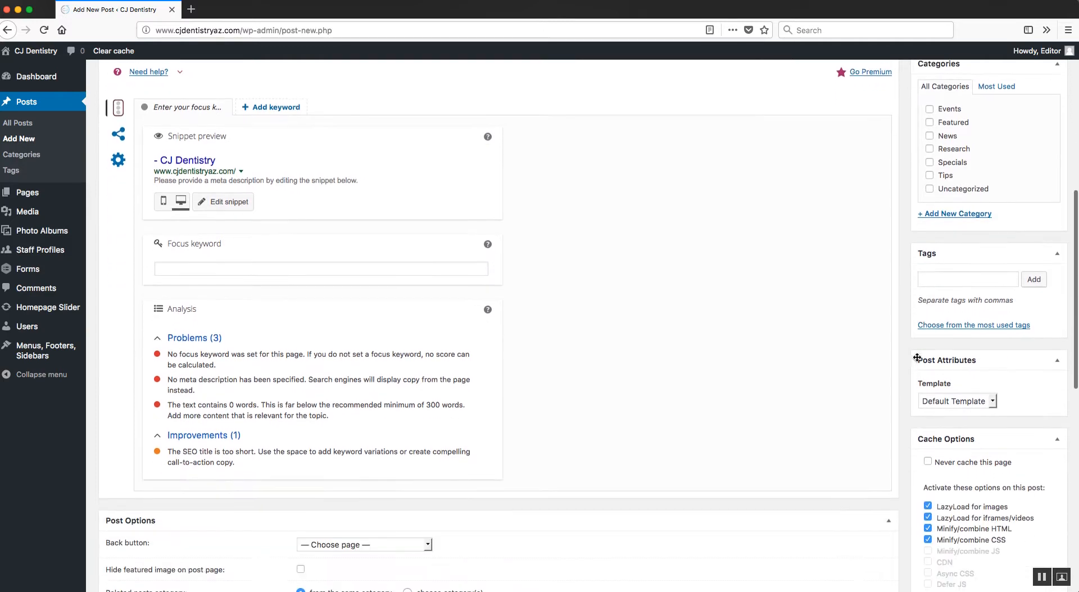
pyautogui.scroll(-10, 911, 354)
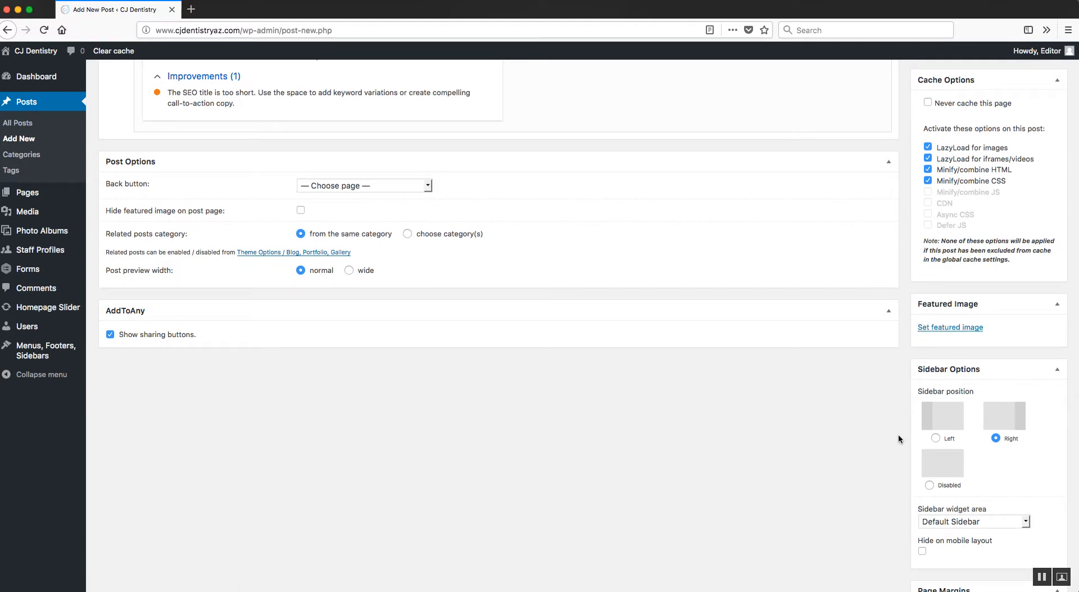
pyautogui.scroll(12, 816, 441)
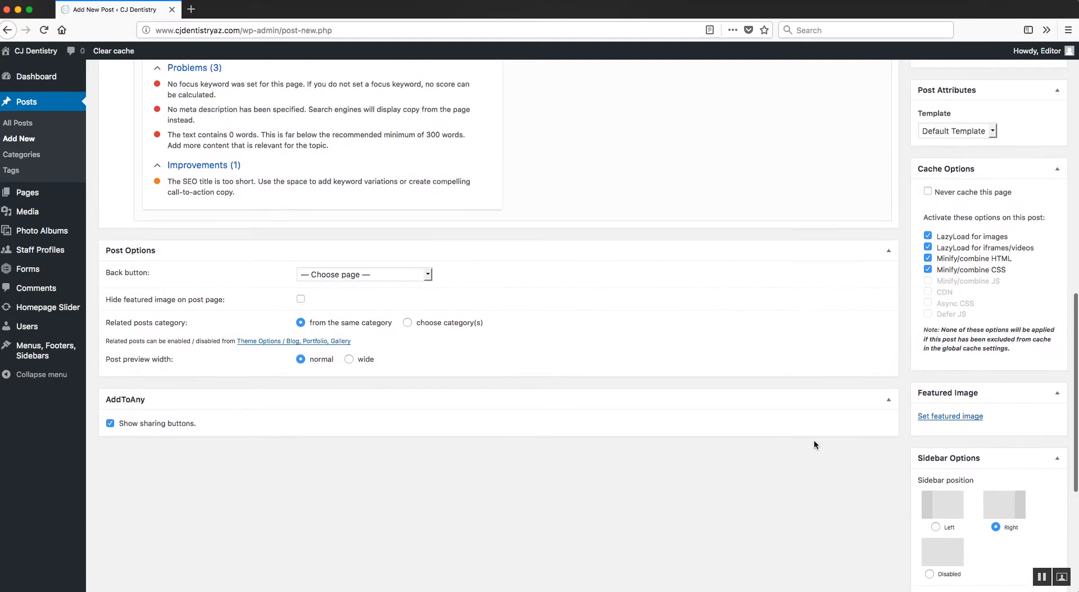
pyautogui.scroll(2, 814, 441)
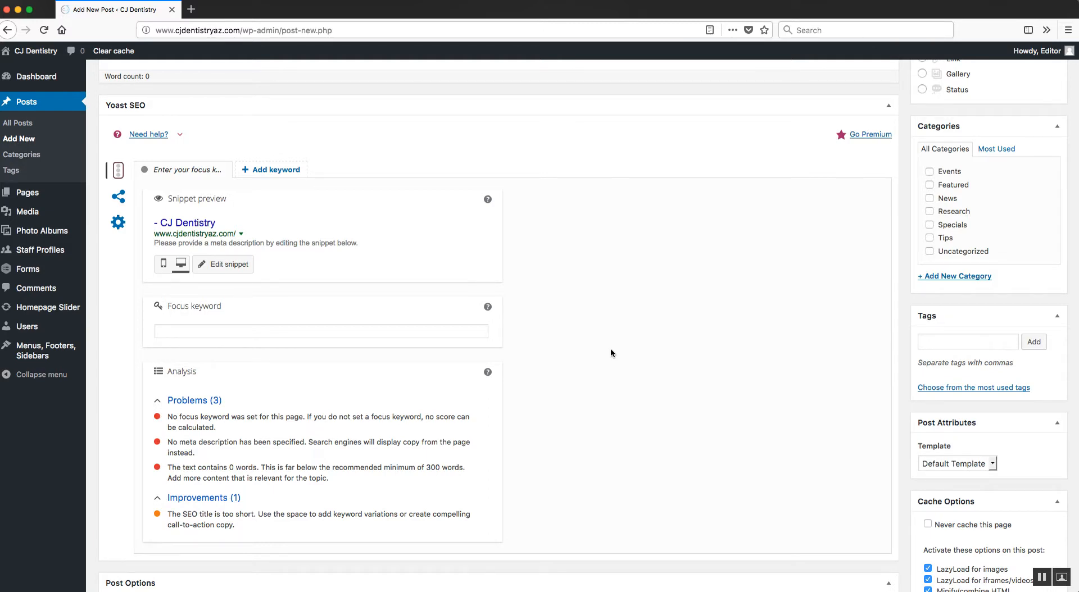
pyautogui.scroll(6, 610, 349)
# Copy the heading "Causes and Treatment of Gingivitis" from the TextEdit document into the new post's title in the browser.
pyautogui.click(364, 254)
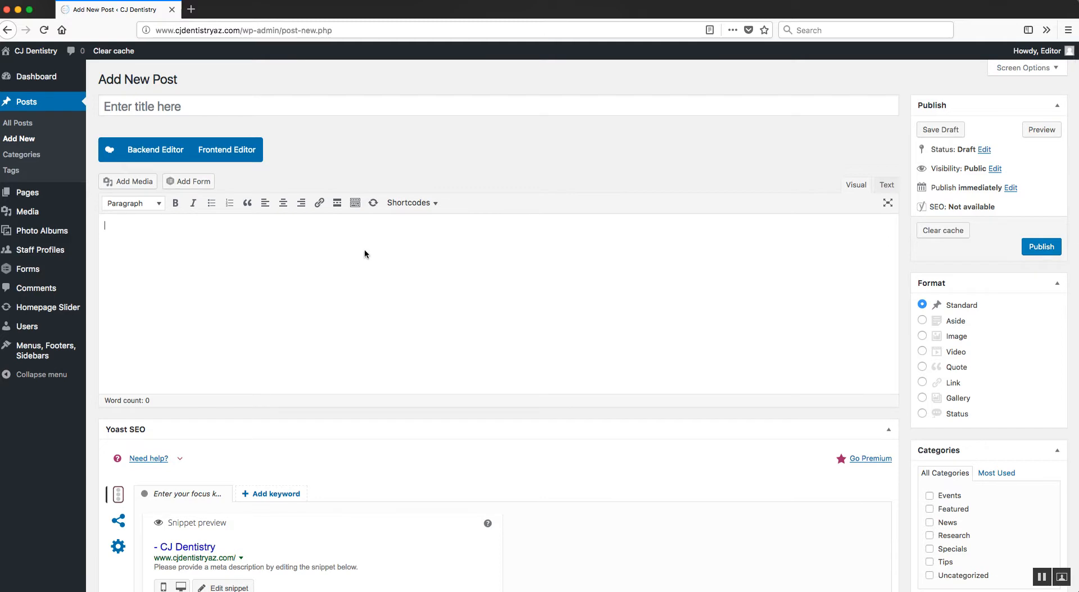
pyautogui.click(124, 107)
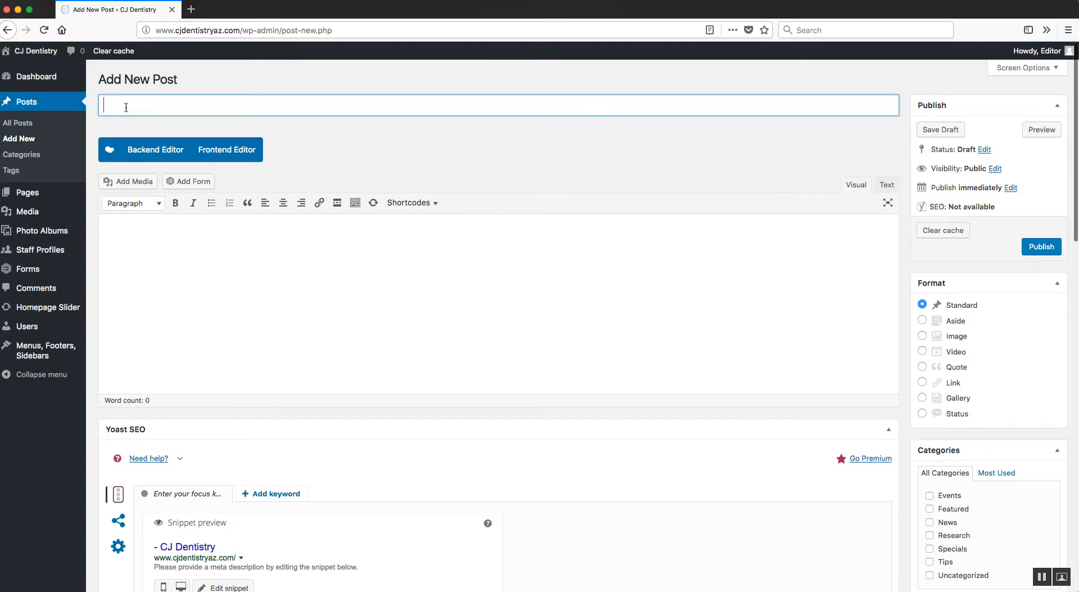
pyautogui.press('super+Tab')
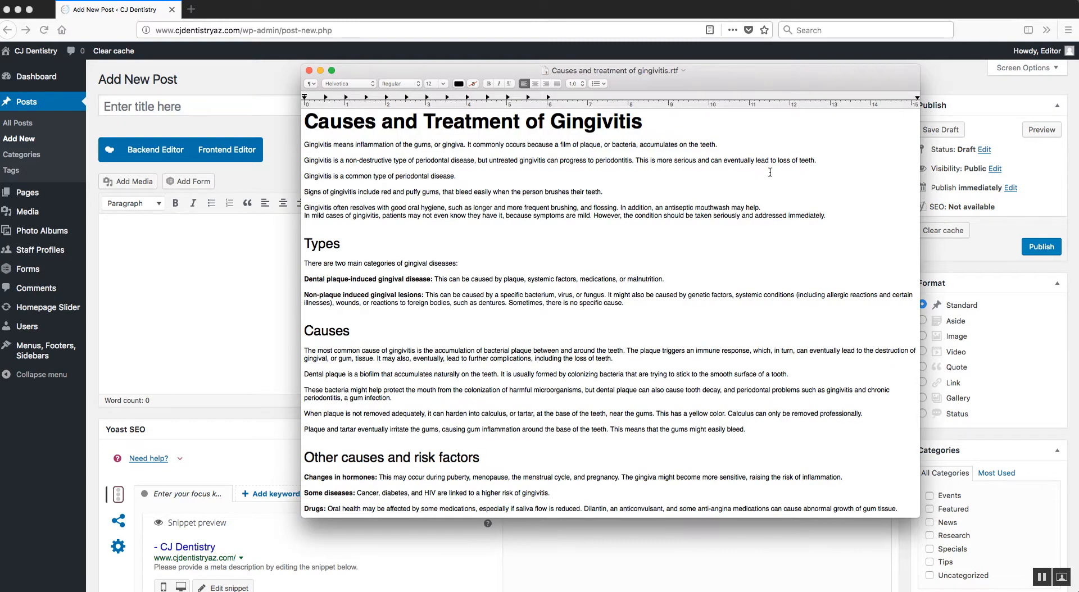
pyautogui.moveTo(644, 122); pyautogui.dragTo(300, 123)
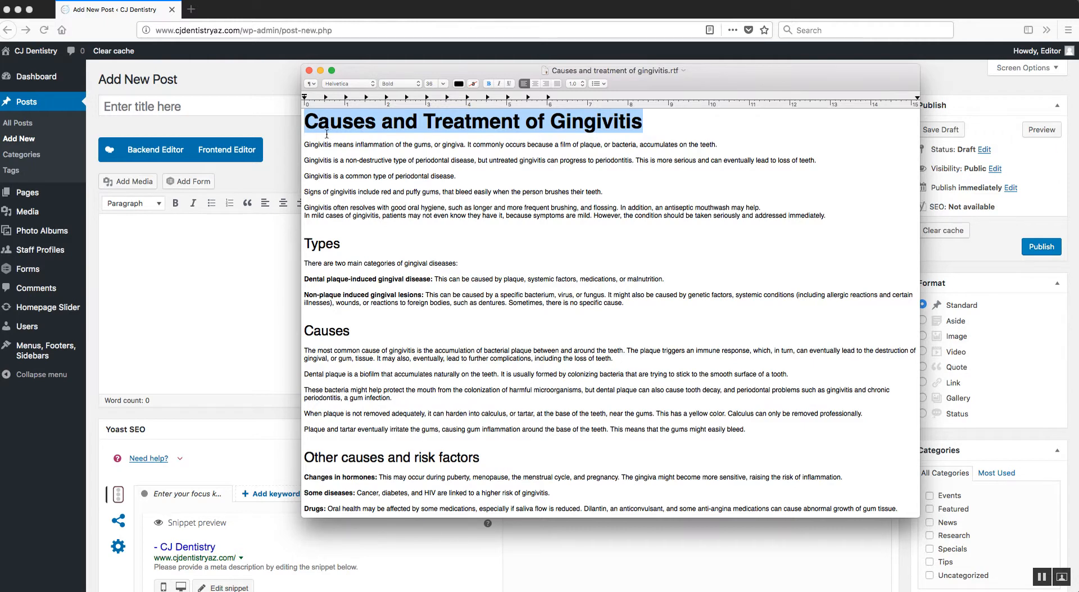
pyautogui.rightClick(438, 129)
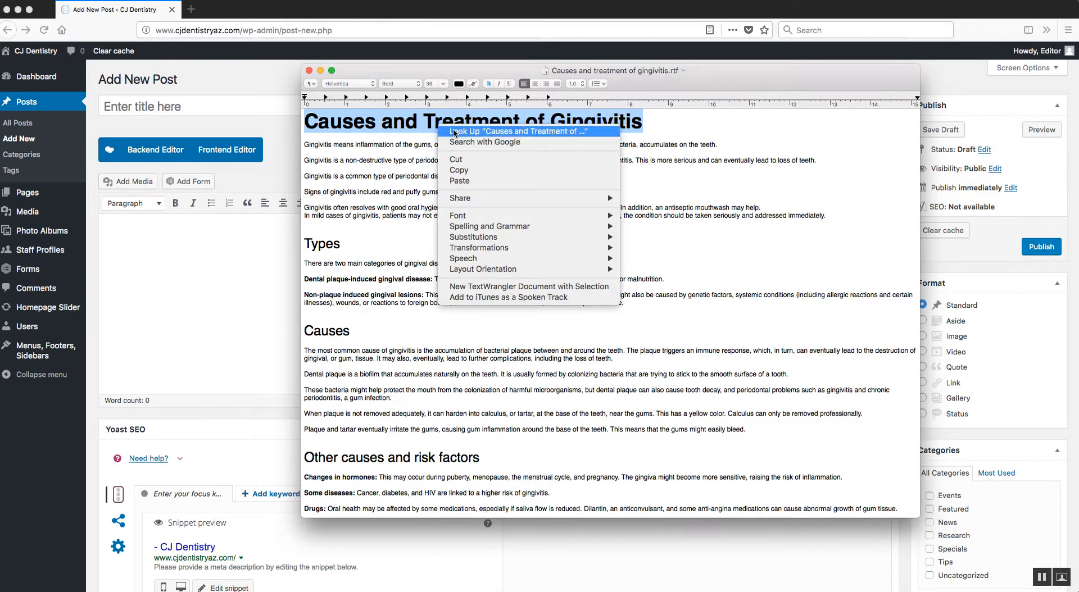
pyautogui.click(442, 170)
pyautogui.click(233, 103)
pyautogui.press('super+v')
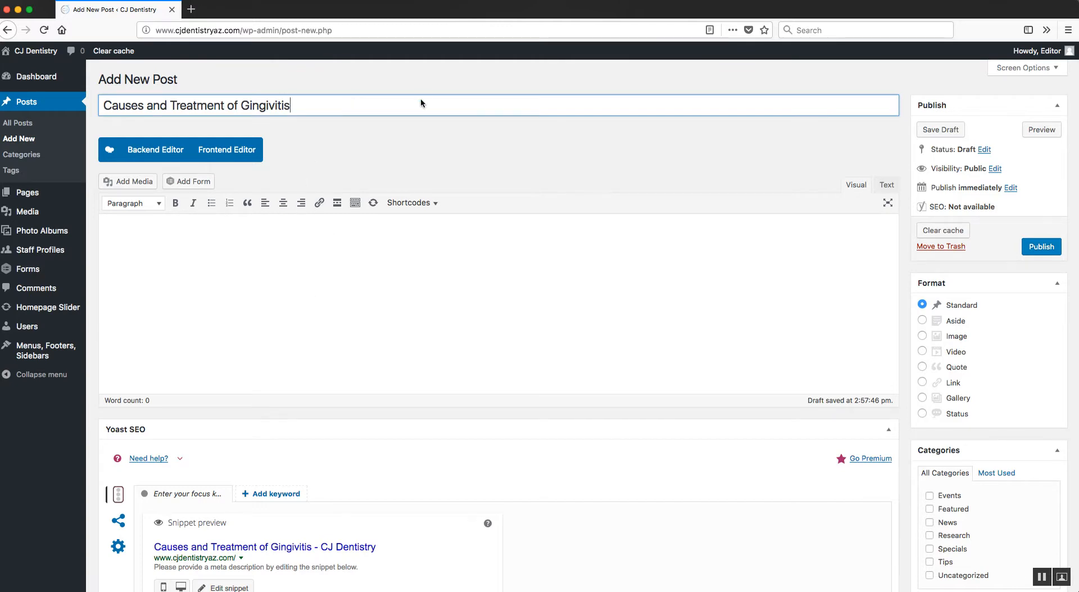
# Copy the article's body text from TextEdit into the new post's content area.
pyautogui.click(361, 225)
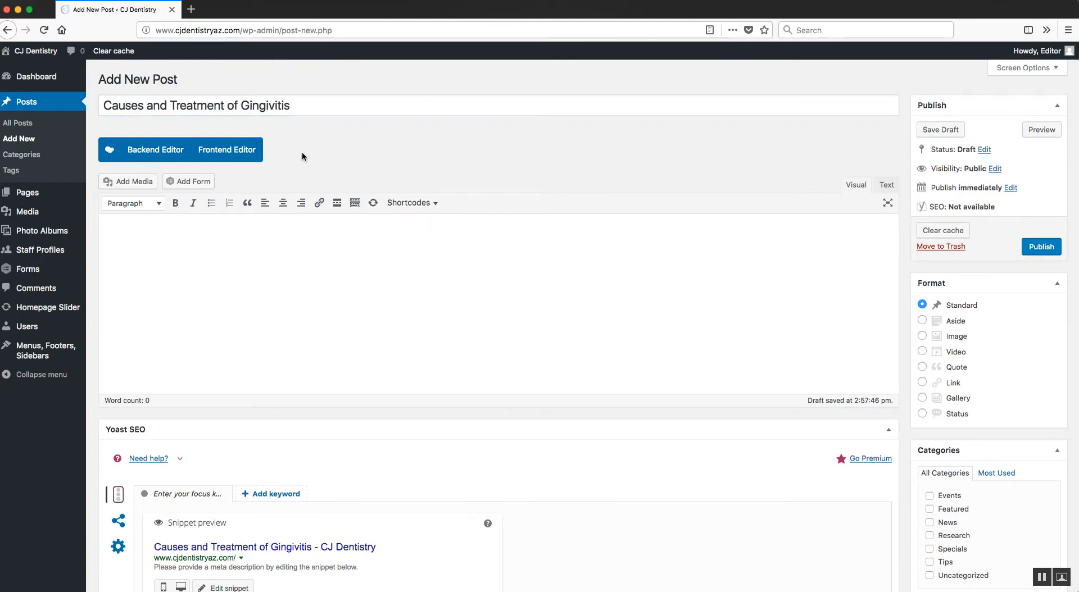
pyautogui.press('super+Tab')
pyautogui.click(476, 198)
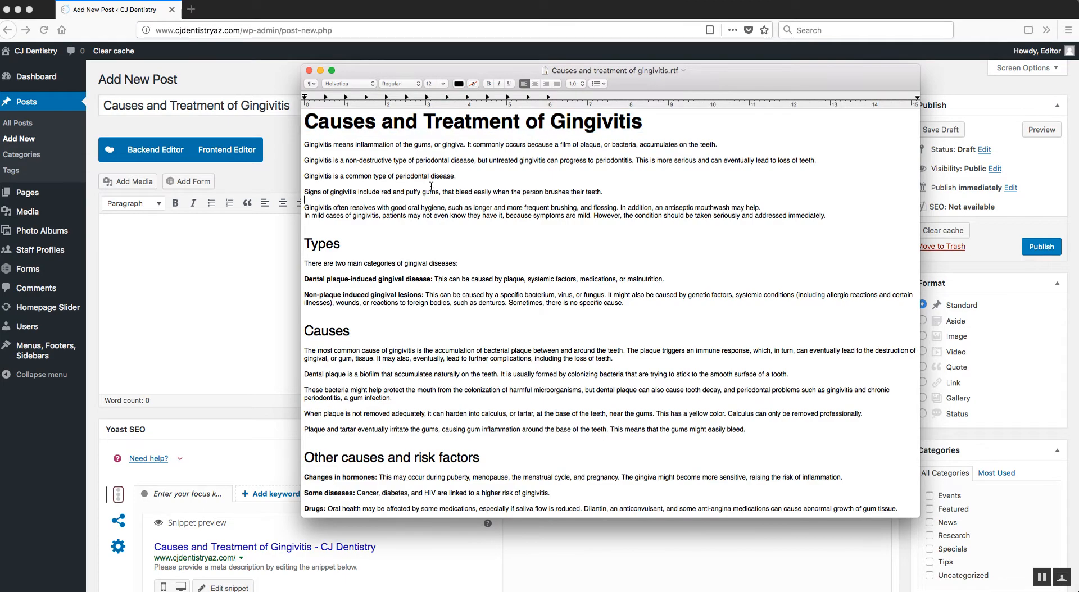
pyautogui.moveTo(303, 144); pyautogui.dragTo(583, 376)
pyautogui.scroll(-15, 583, 376)
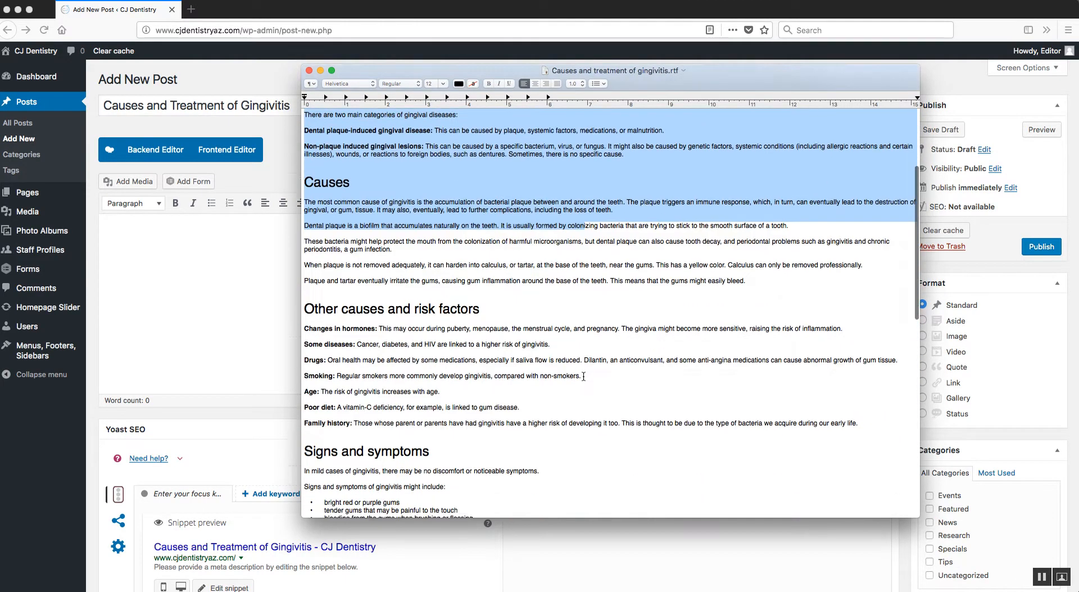
pyautogui.press('super+a')
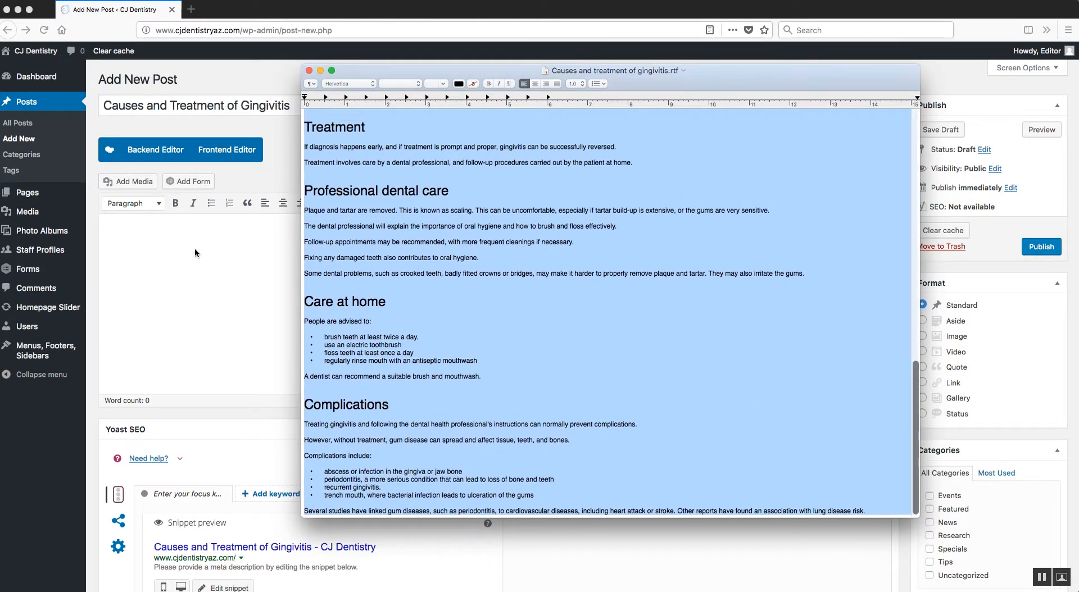
pyautogui.click(170, 234)
pyautogui.press('super+v')
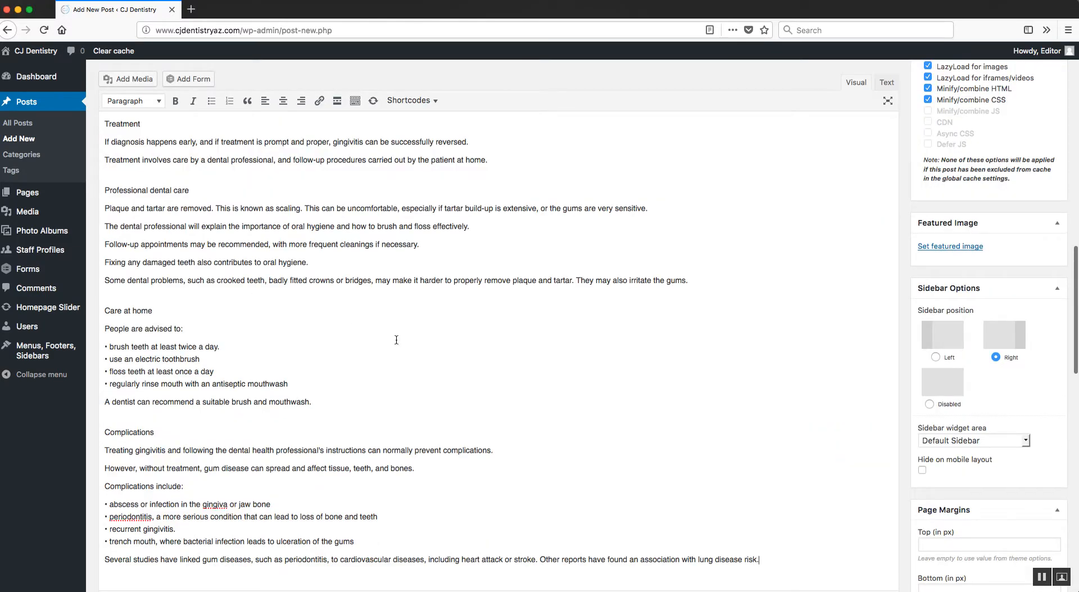
pyautogui.scroll(5, 454, 345)
pyautogui.scroll(10, 454, 345)
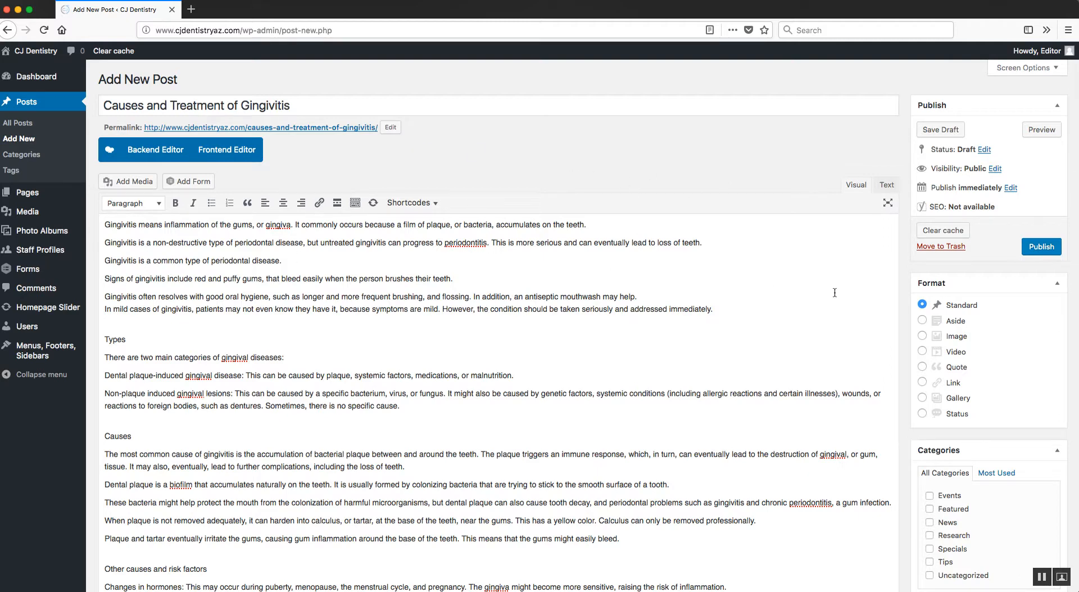
# Assign the post to the Research category only, leaving Specials unselected.
pyautogui.scroll(-5, 901, 250)
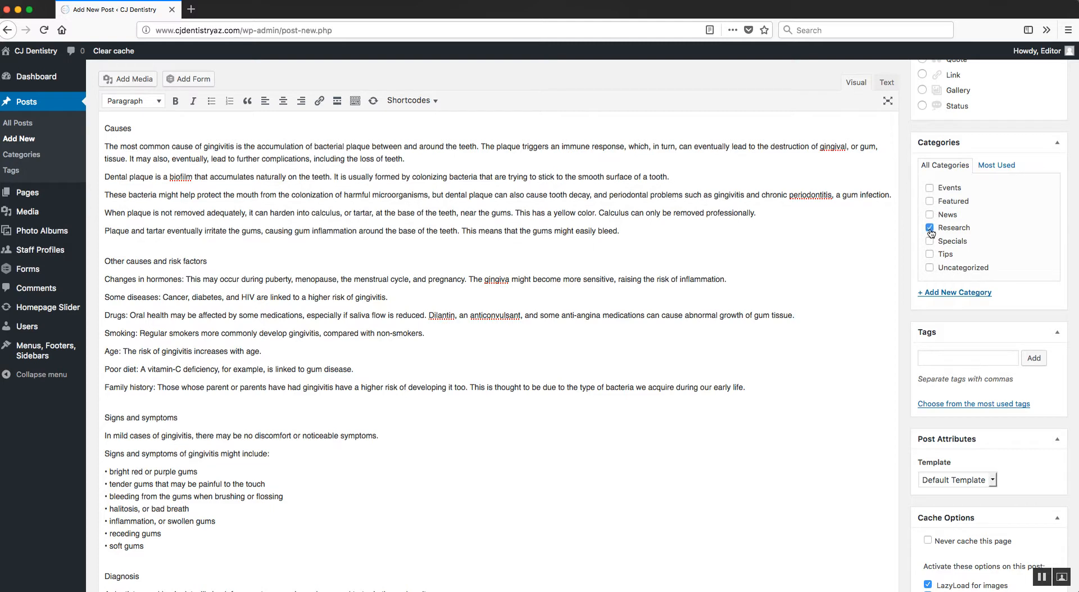
pyautogui.click(930, 242)
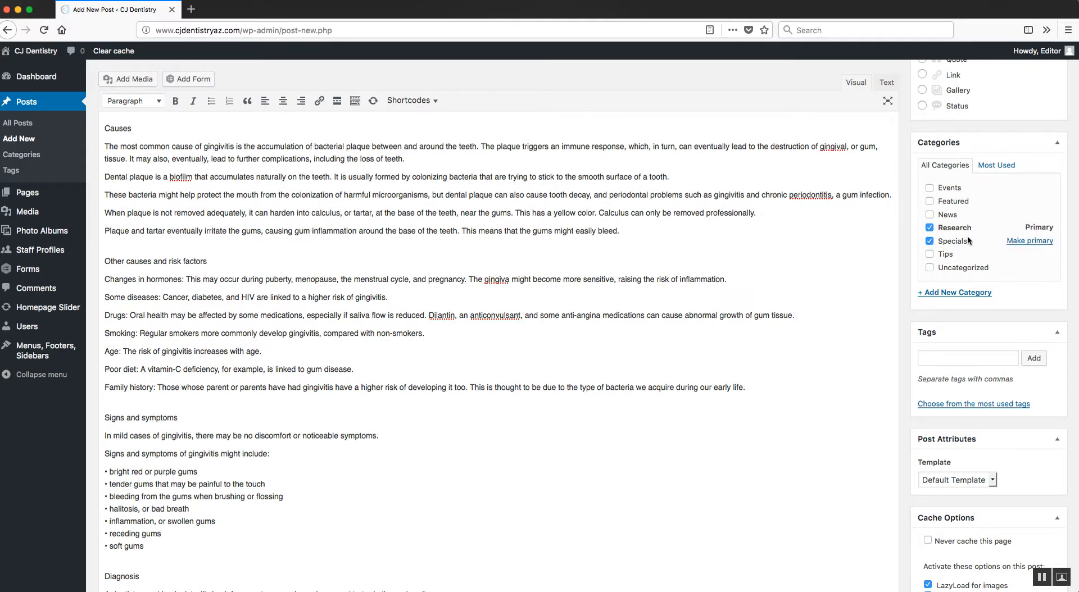
pyautogui.click(930, 242)
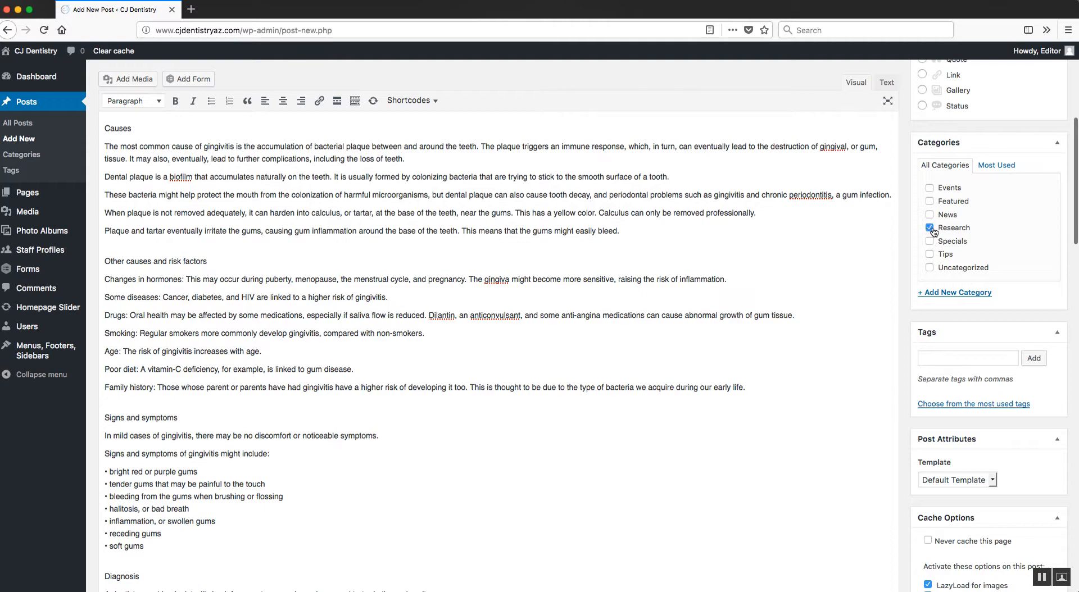
# Look at the featured image upload window for the post and close it without choosing an image.
pyautogui.scroll(-10, 911, 251)
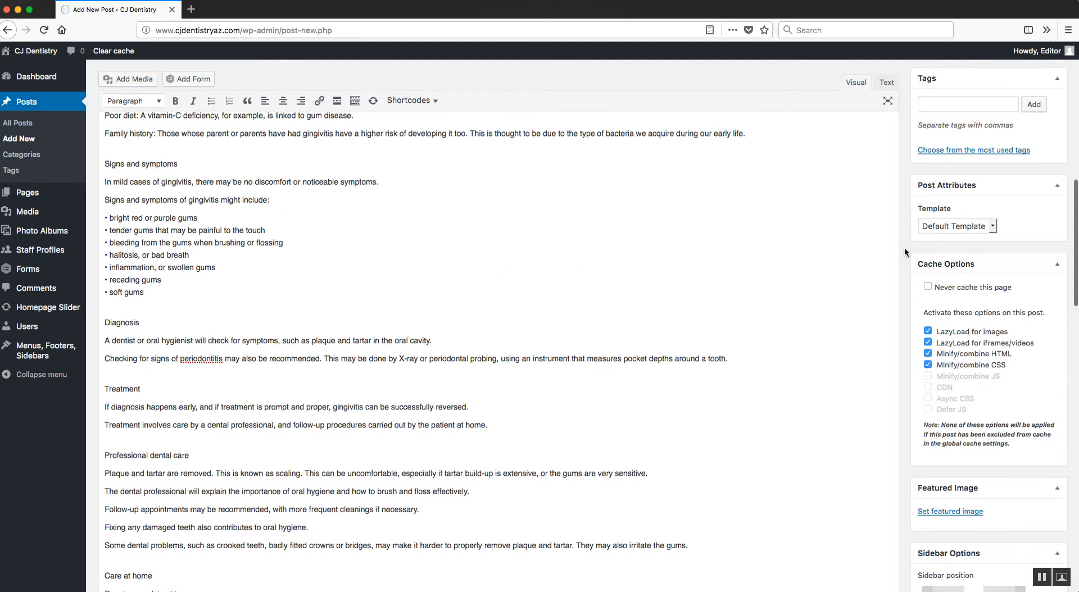
pyautogui.scroll(-2, 905, 248)
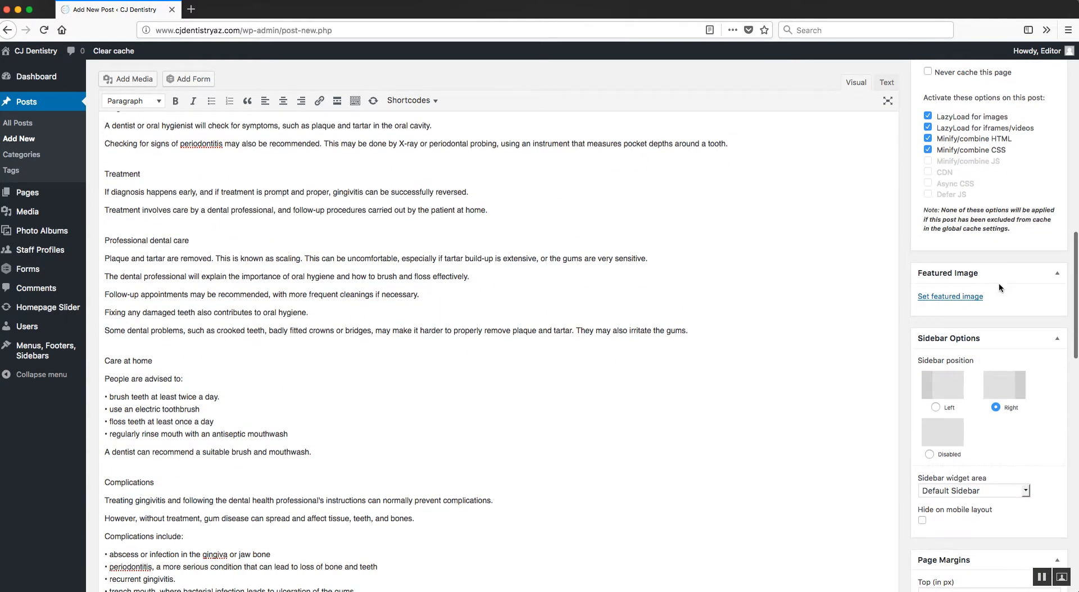
pyautogui.click(954, 298)
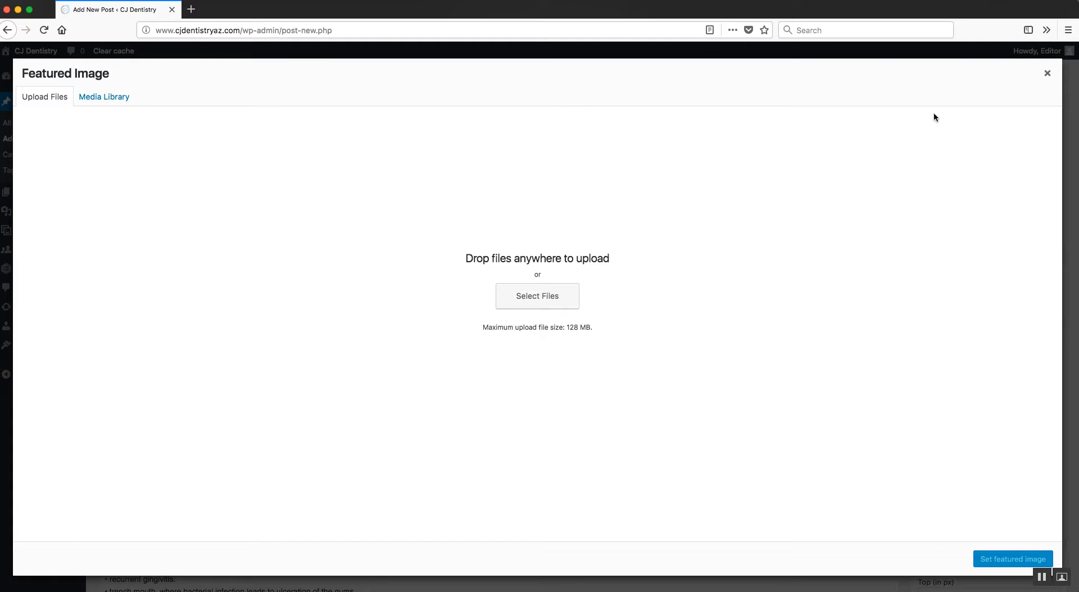
pyautogui.click(1044, 75)
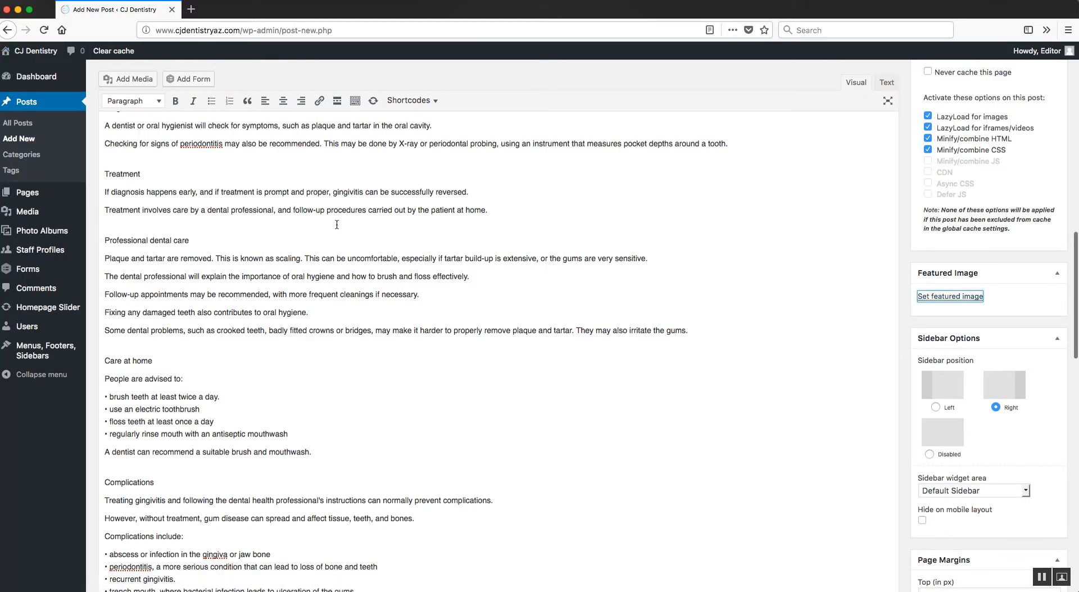
pyautogui.scroll(5, 337, 225)
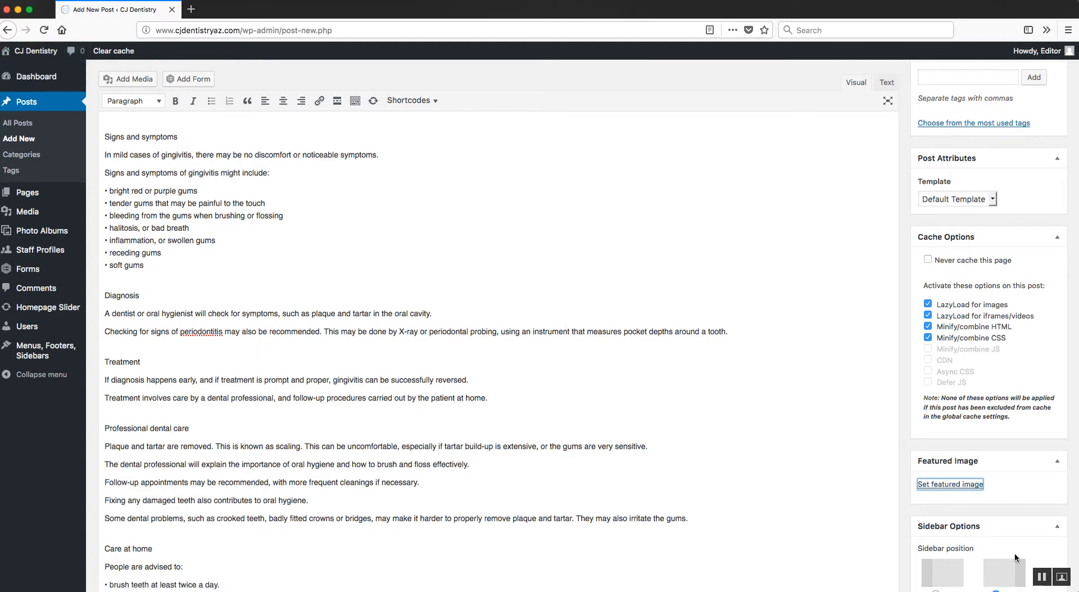
# Open the site's public blog page in a separate tab and look over the recent articles' thumbnail images.
pyautogui.click(1041, 577)
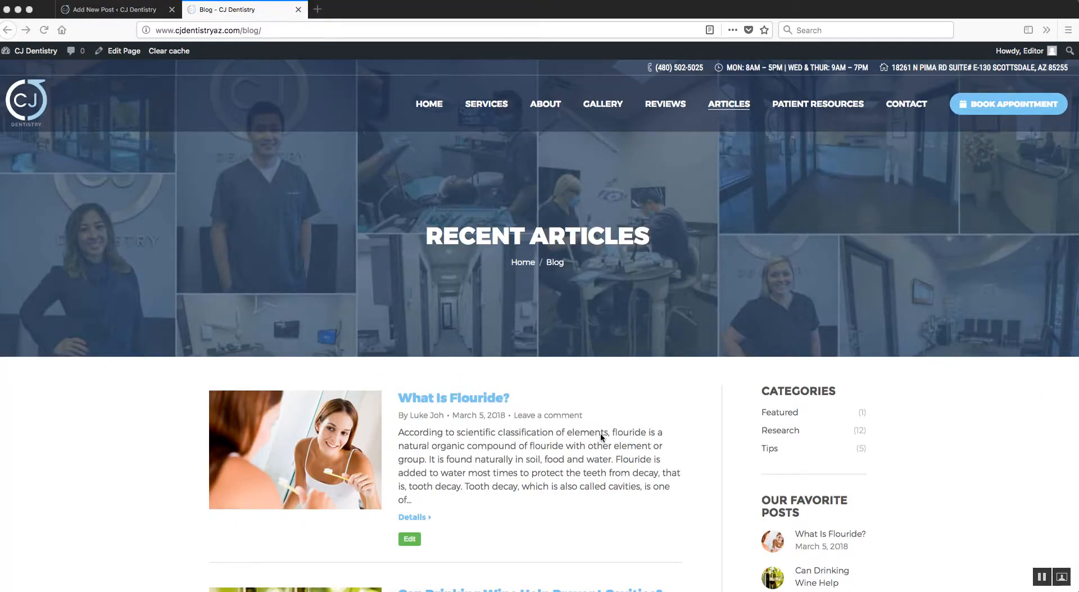
pyautogui.scroll(-5, 600, 433)
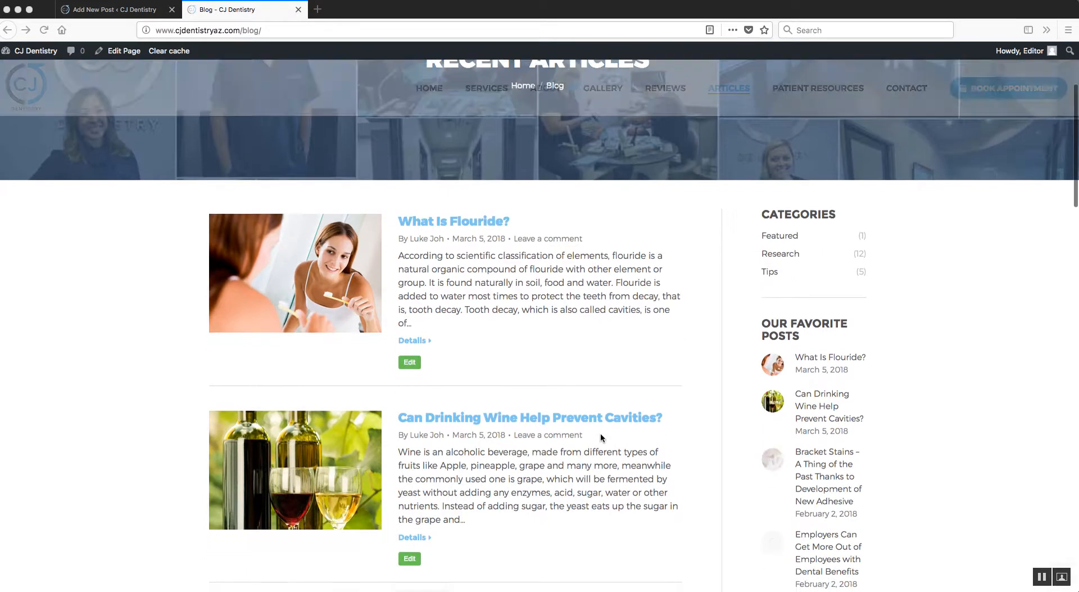
pyautogui.scroll(-1, 461, 426)
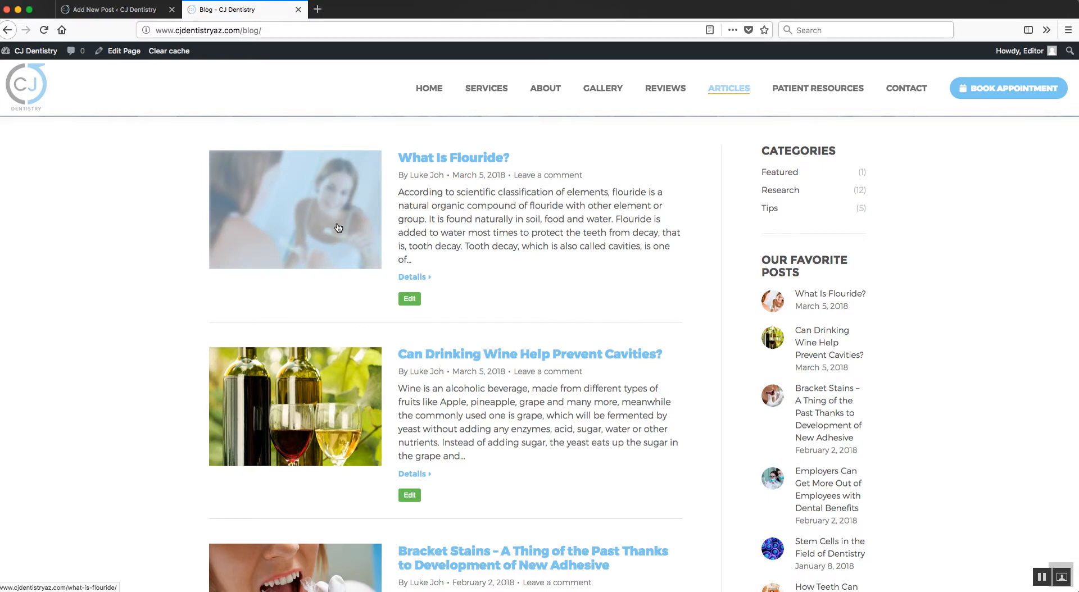
pyautogui.scroll(-1, 505, 425)
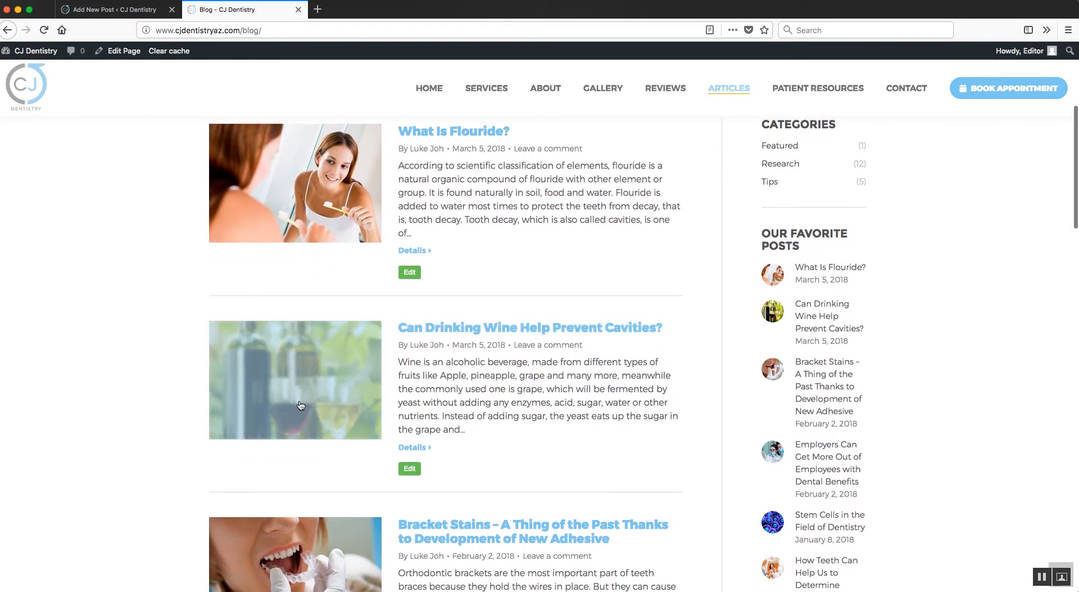
# Open the article "Can Drinking Wine Help Prevent Cavities?" and examine how its featured image is displayed.
pyautogui.click(464, 330)
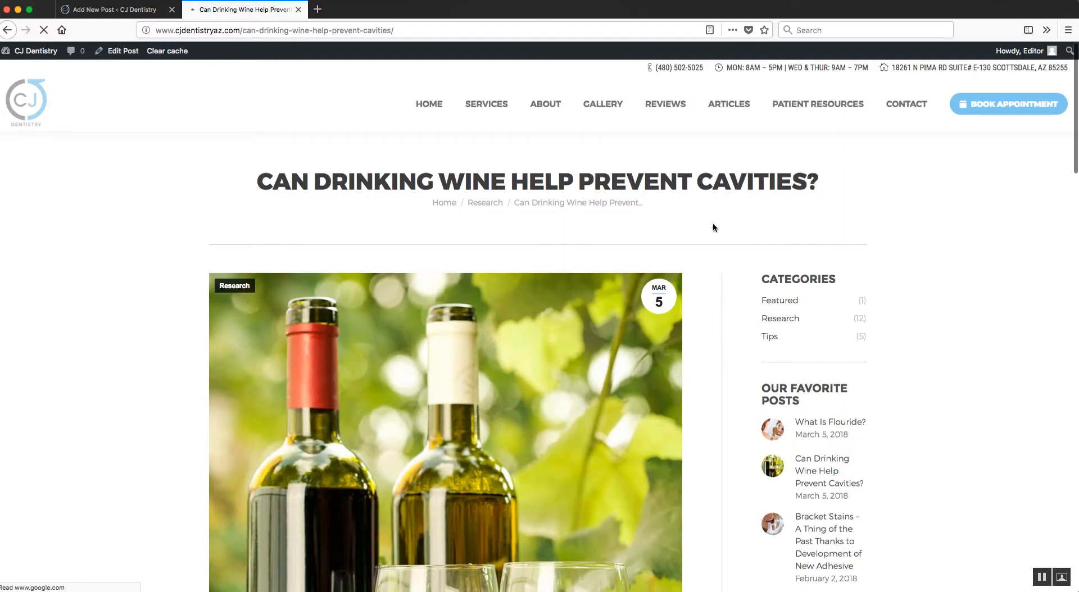
pyautogui.scroll(-1, 247, 371)
pyautogui.scroll(-8, 433, 242)
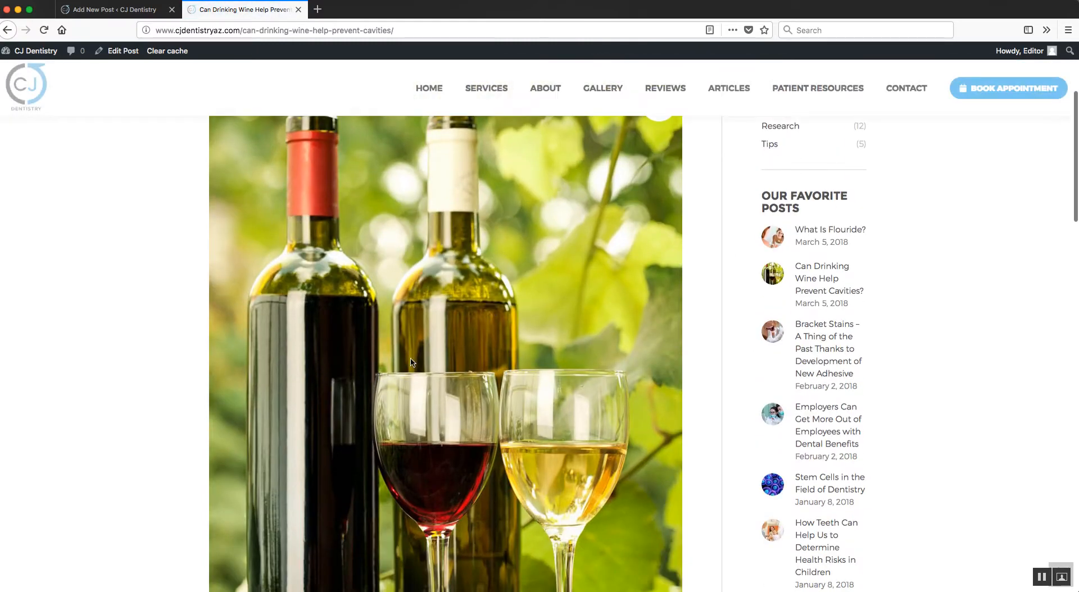
pyautogui.scroll(-5, 432, 315)
pyautogui.scroll(14, 434, 348)
pyautogui.scroll(1, 434, 348)
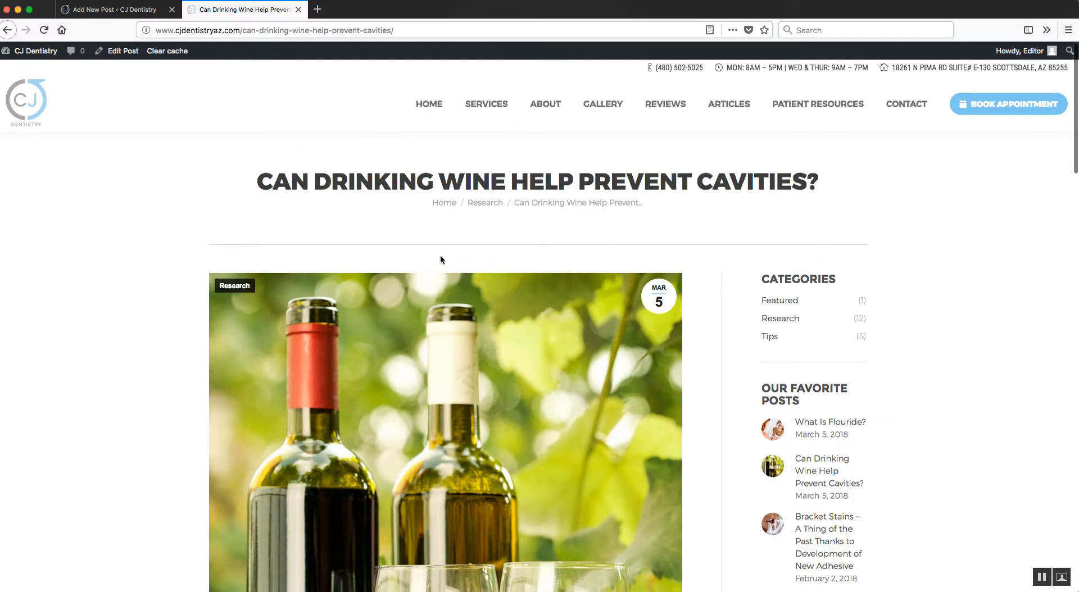
pyautogui.scroll(-1, 531, 370)
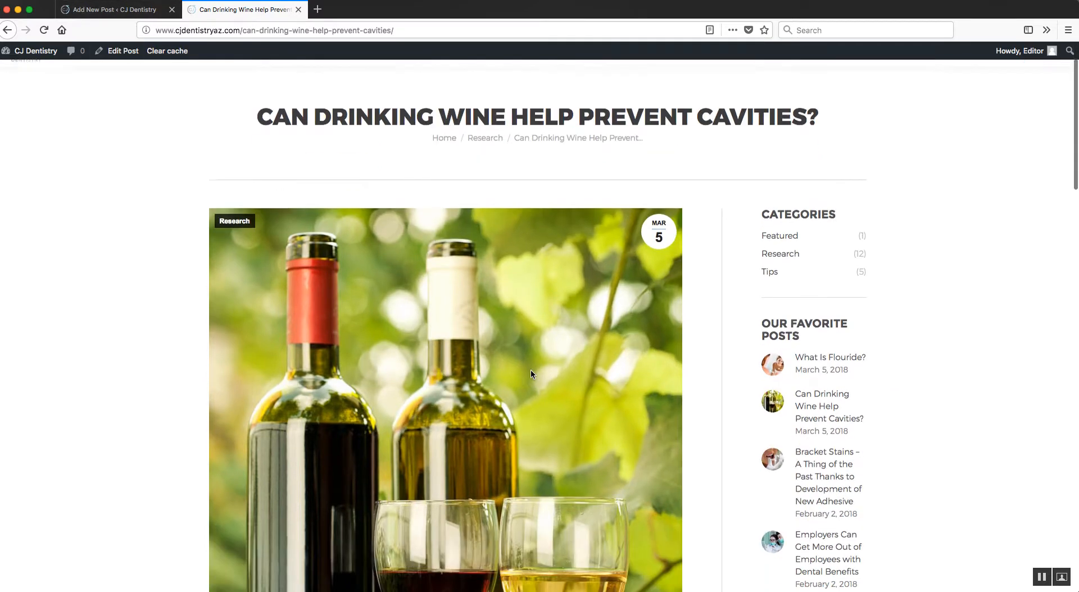
# Go back to the blog list to examine the article and favorite-post thumbnails, and return to the new post.
pyautogui.click(7, 30)
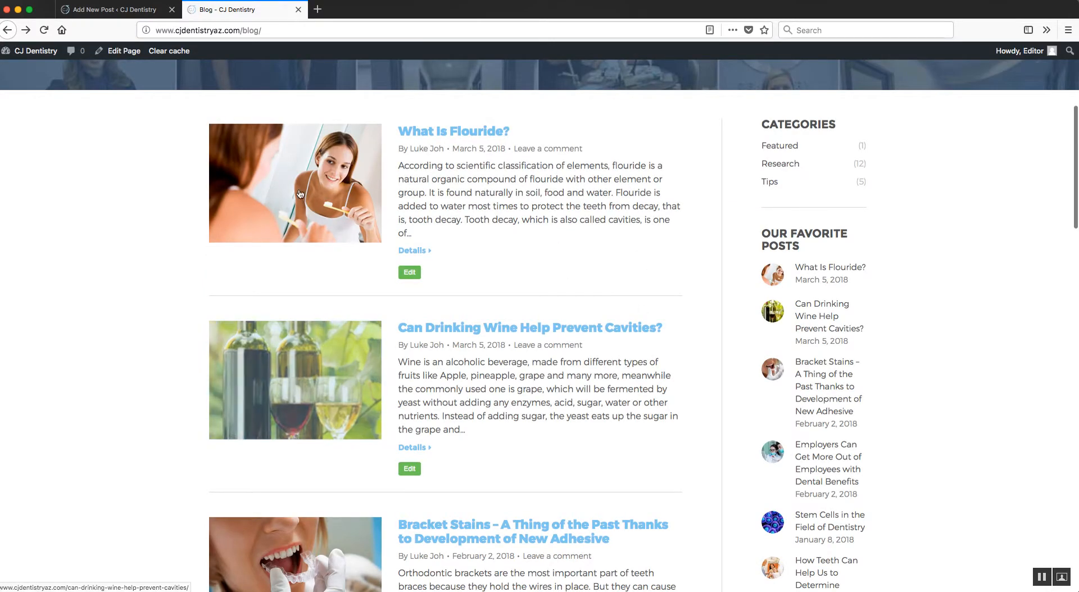
pyautogui.scroll(-2, 504, 402)
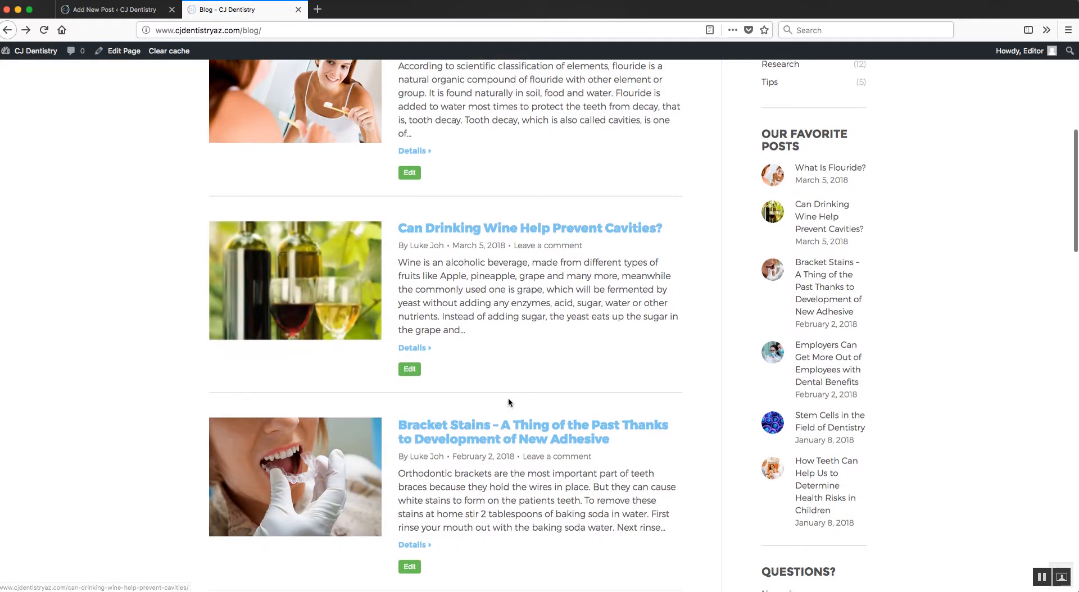
pyautogui.scroll(-2, 454, 315)
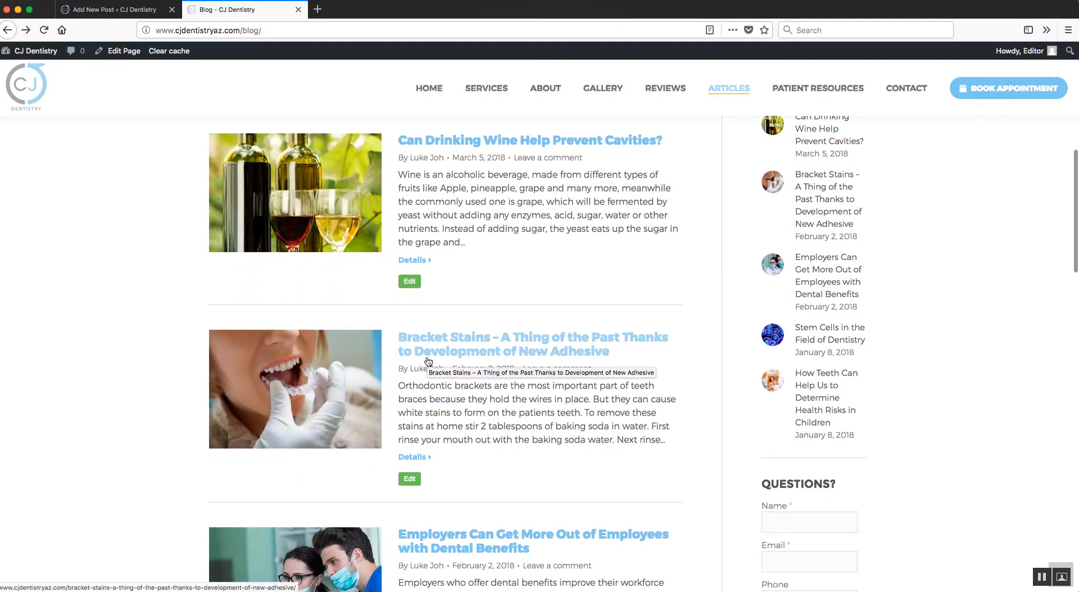
pyautogui.scroll(2, 940, 424)
pyautogui.scroll(1, 942, 394)
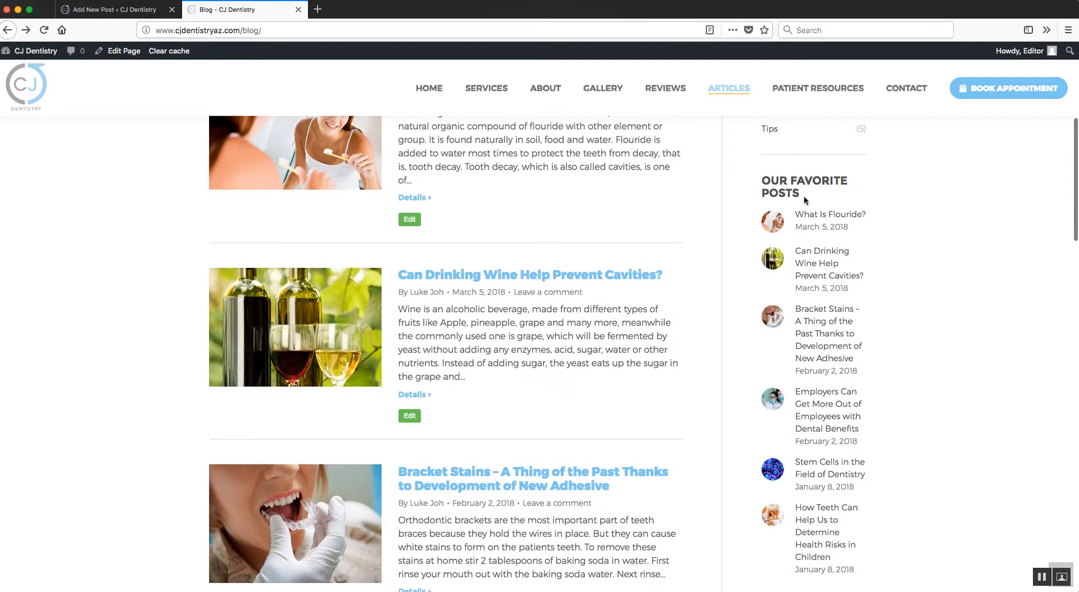
pyautogui.scroll(-1, 787, 354)
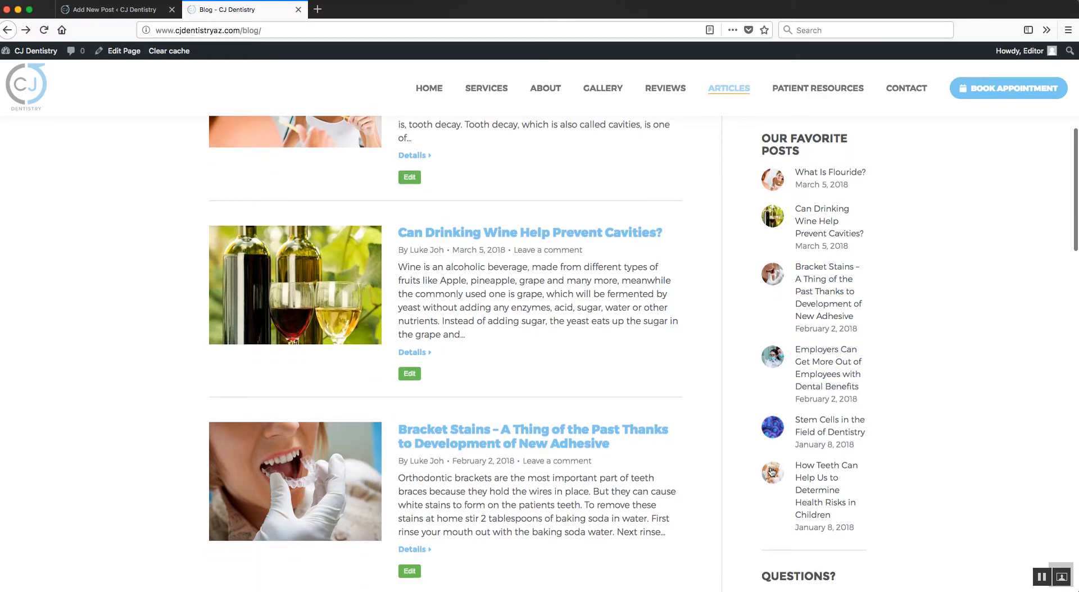
pyautogui.scroll(-1, 948, 379)
pyautogui.scroll(5, 946, 380)
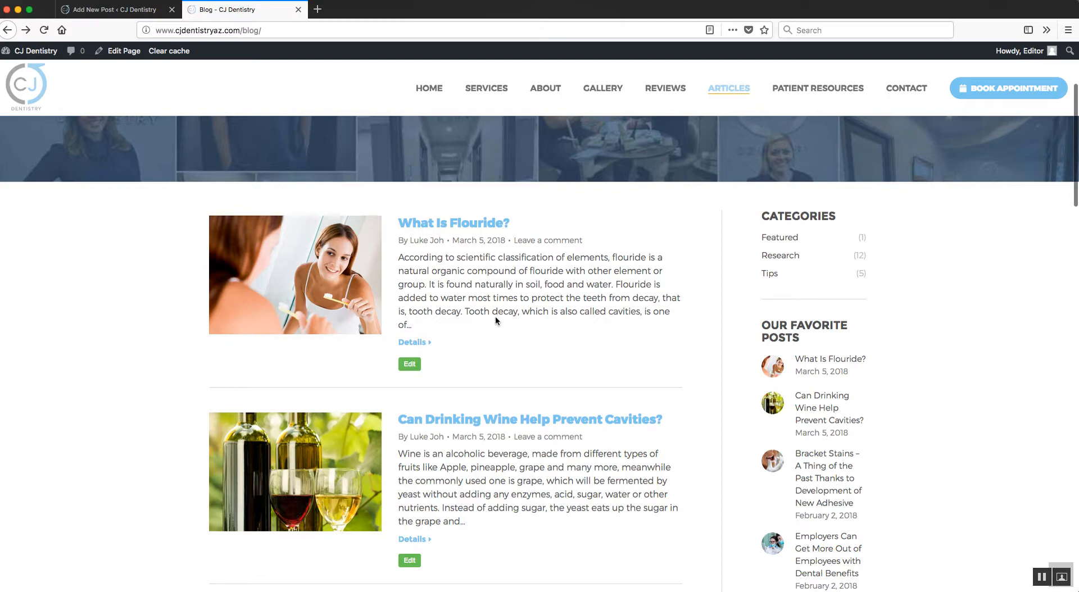
pyautogui.click(146, 10)
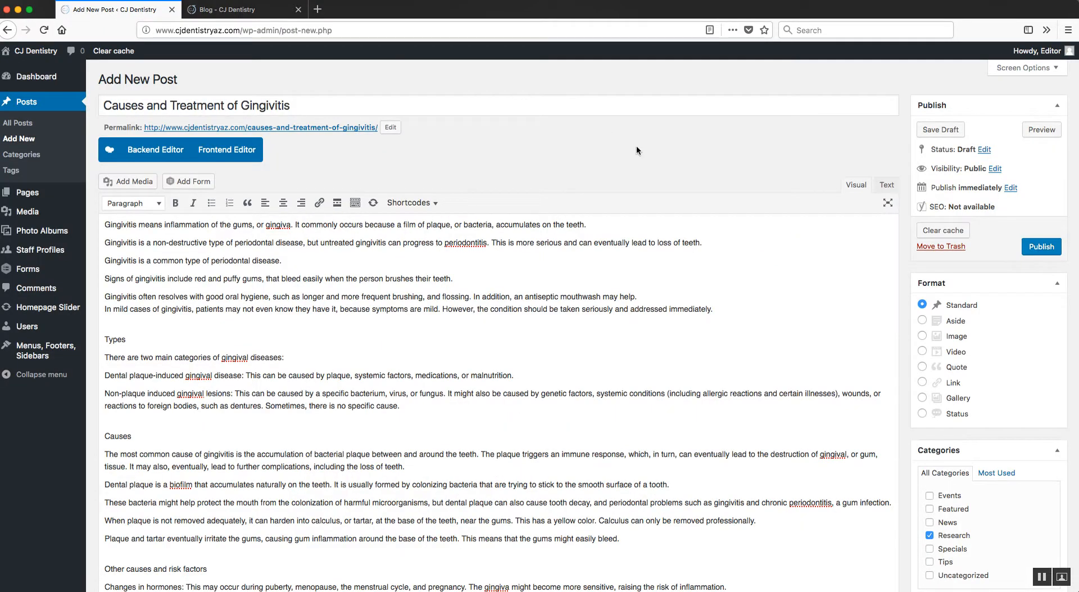
# Upload dentist-1.jpg from the Desktop and set it as the post's featured image.
pyautogui.scroll(-10, 901, 389)
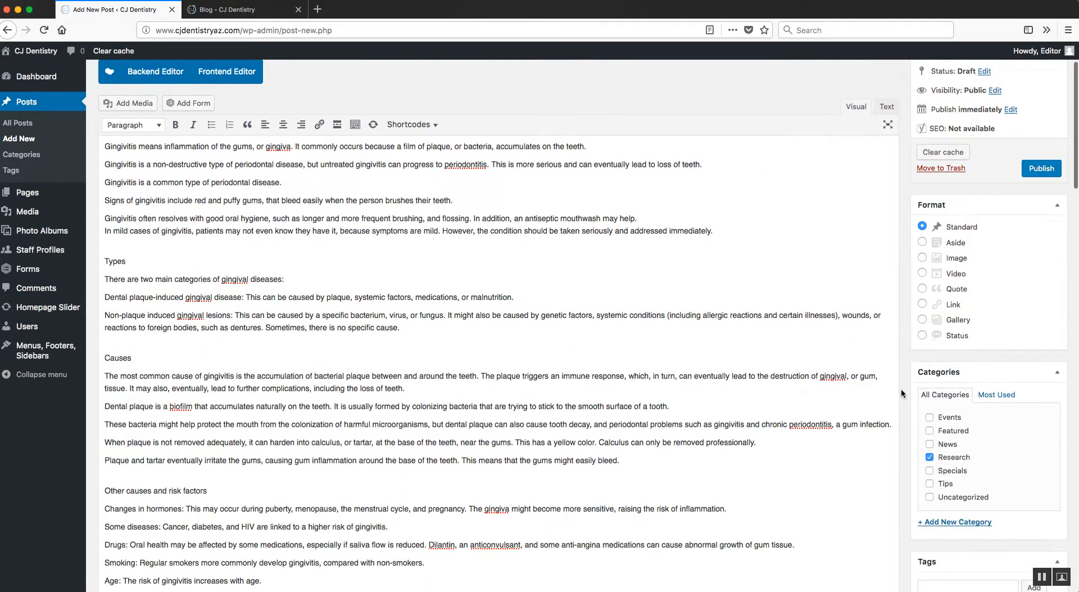
pyautogui.scroll(-8, 901, 389)
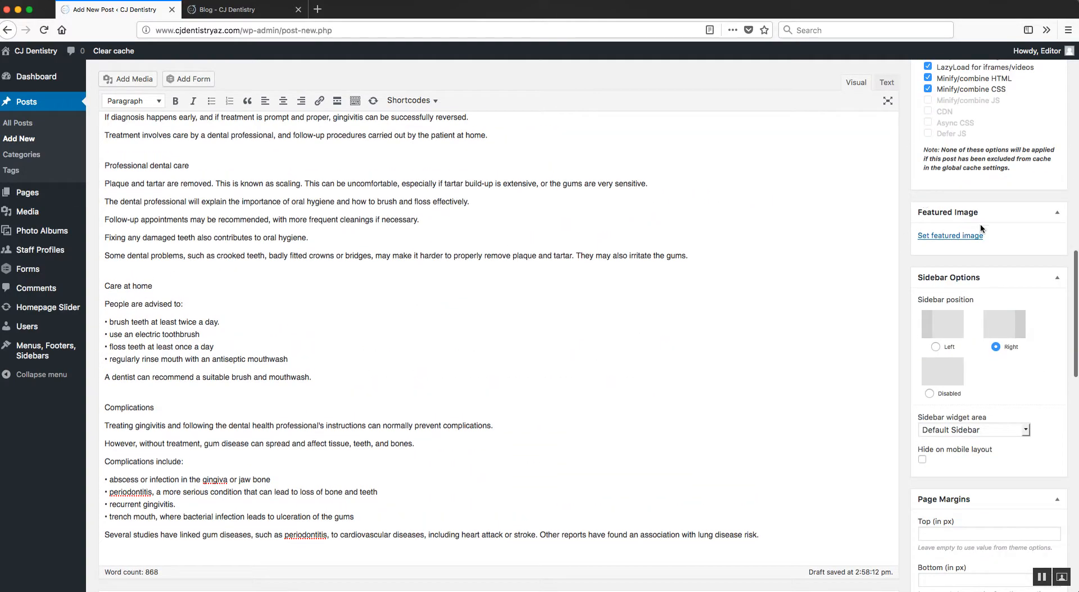
pyautogui.click(947, 236)
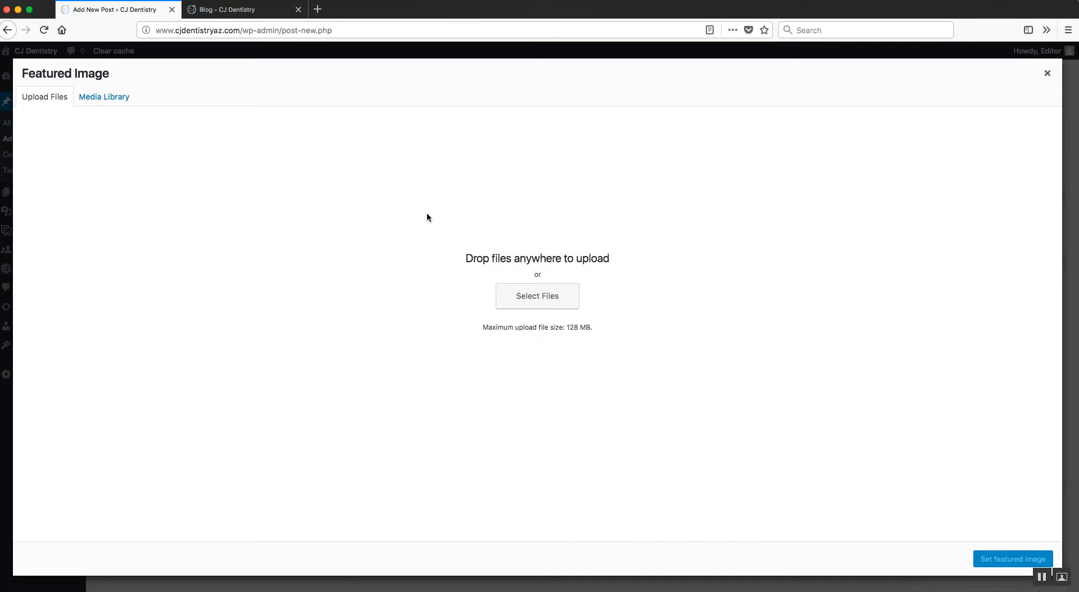
pyautogui.click(544, 300)
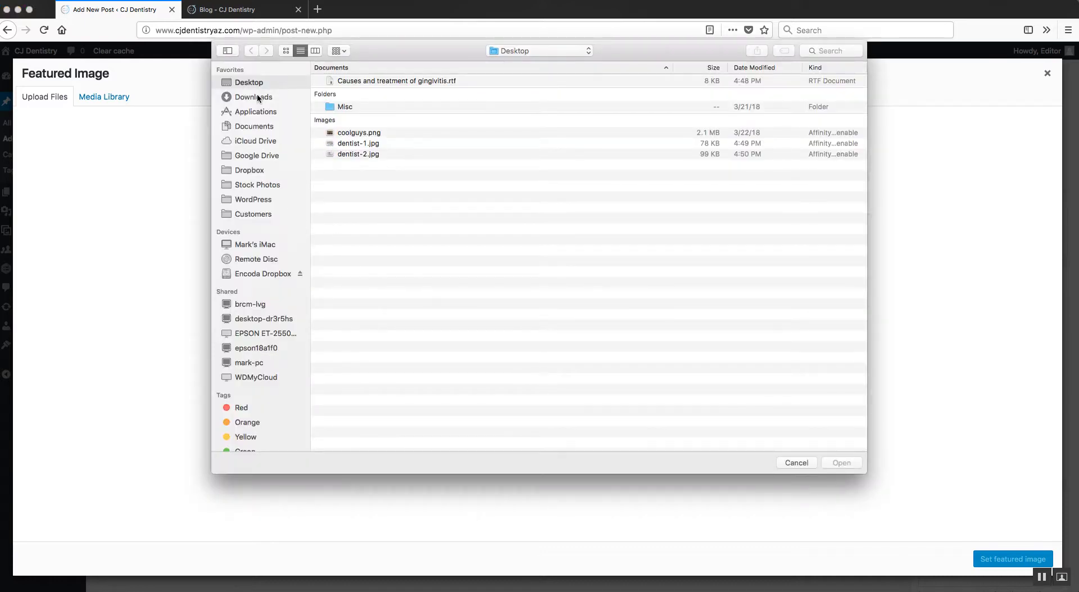
pyautogui.click(349, 144)
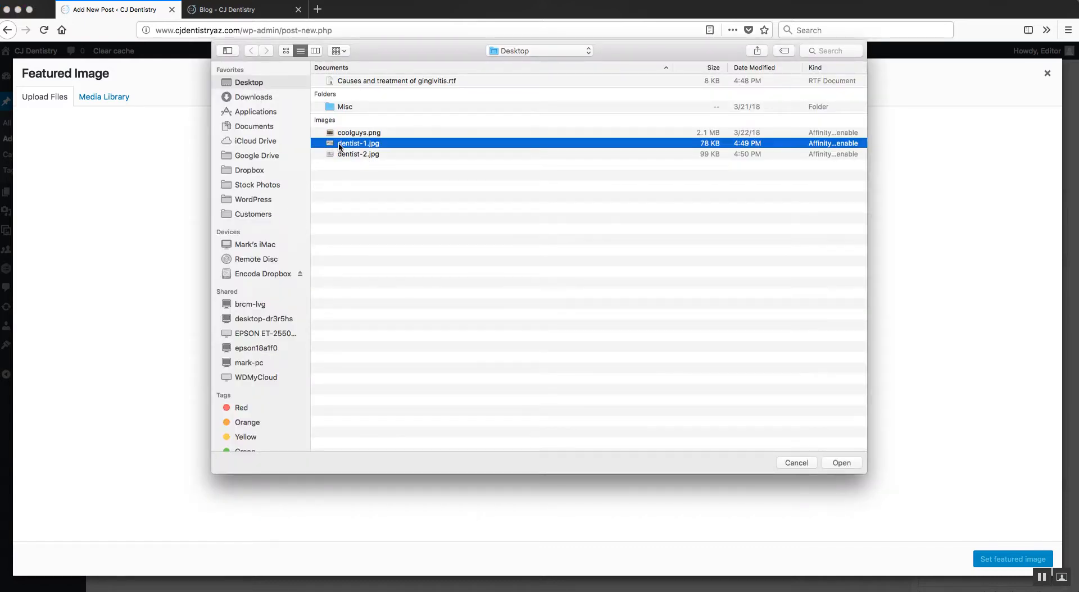
pyautogui.doubleClick(363, 143)
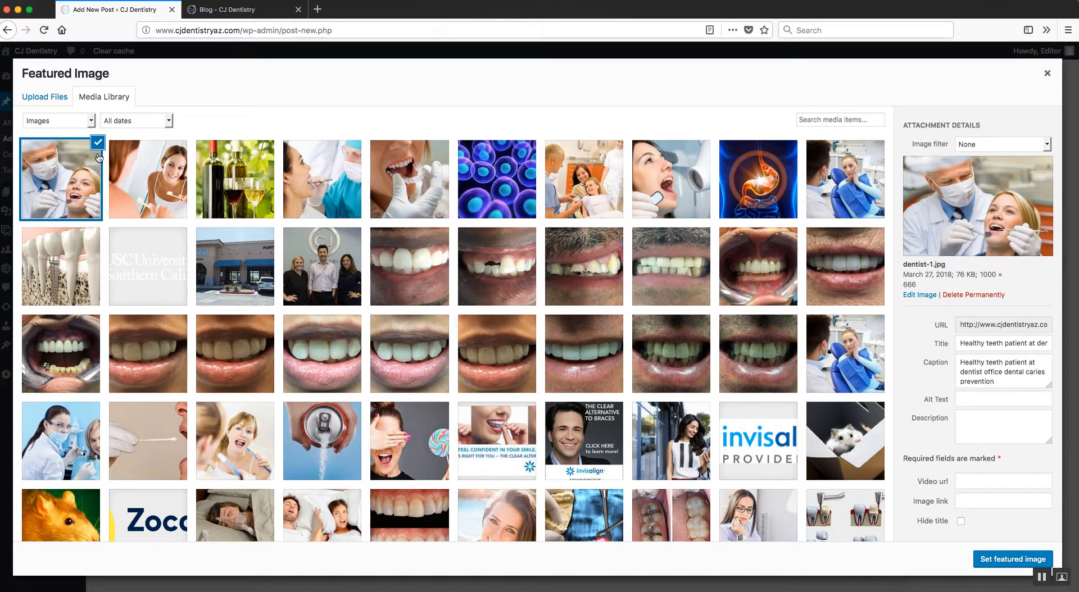
pyautogui.click(990, 561)
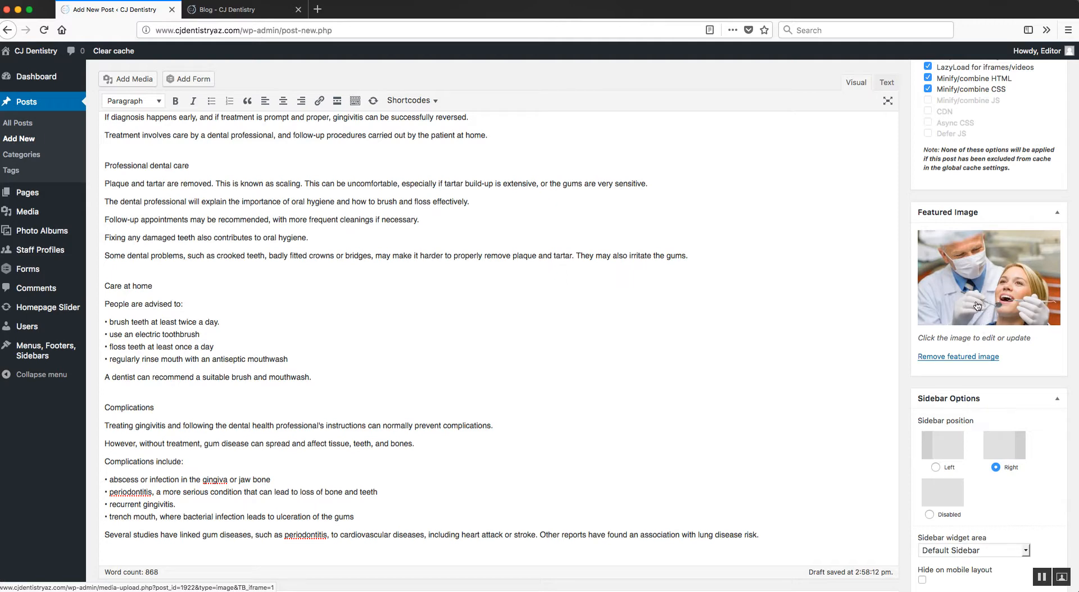
# In the post's Yoast SEO snippet, enter "SEO TITLE" as the SEO title and "Meta Description" as the meta description.
pyautogui.scroll(-1, 917, 371)
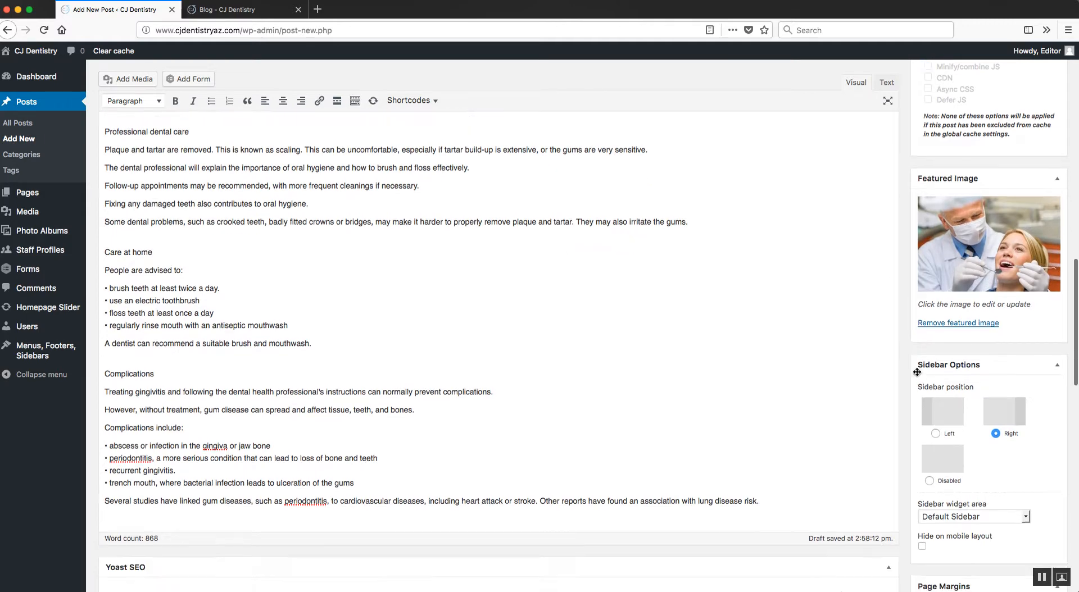
pyautogui.scroll(-10, 917, 371)
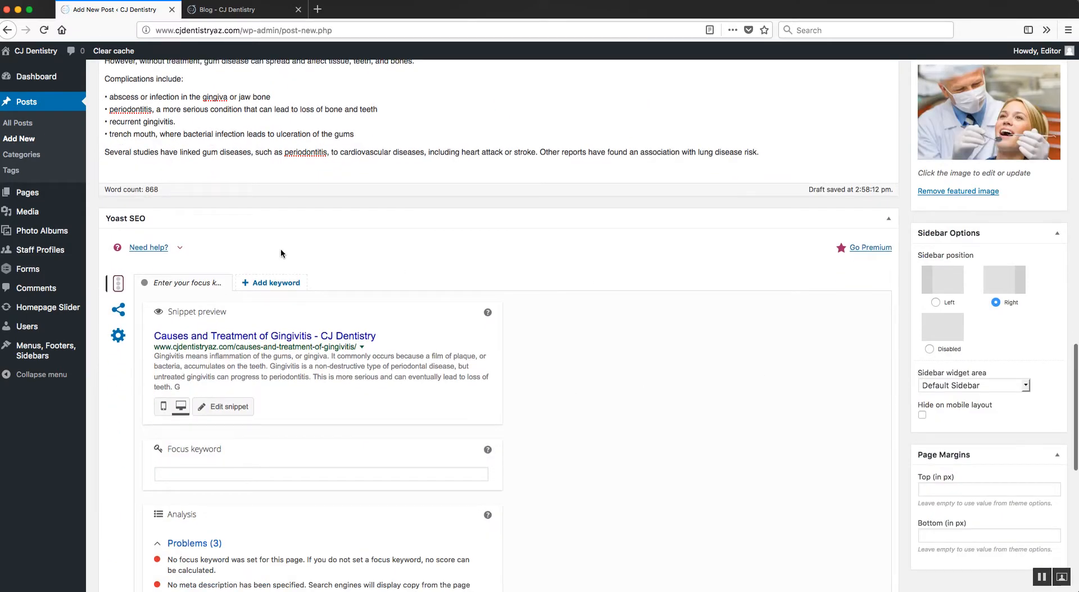
pyautogui.scroll(-1, 362, 371)
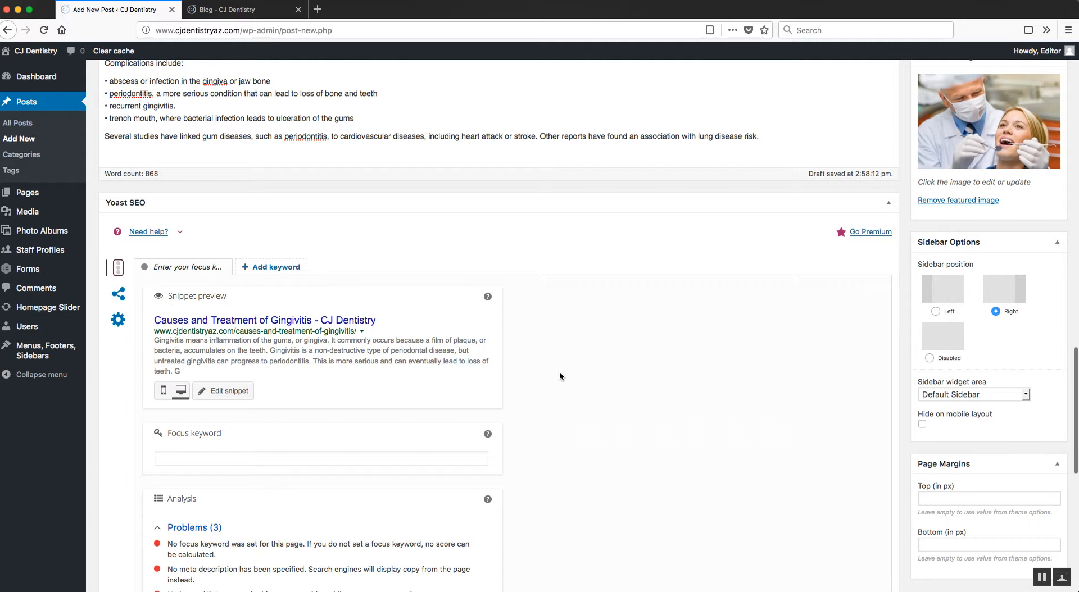
pyautogui.scroll(-1, 585, 365)
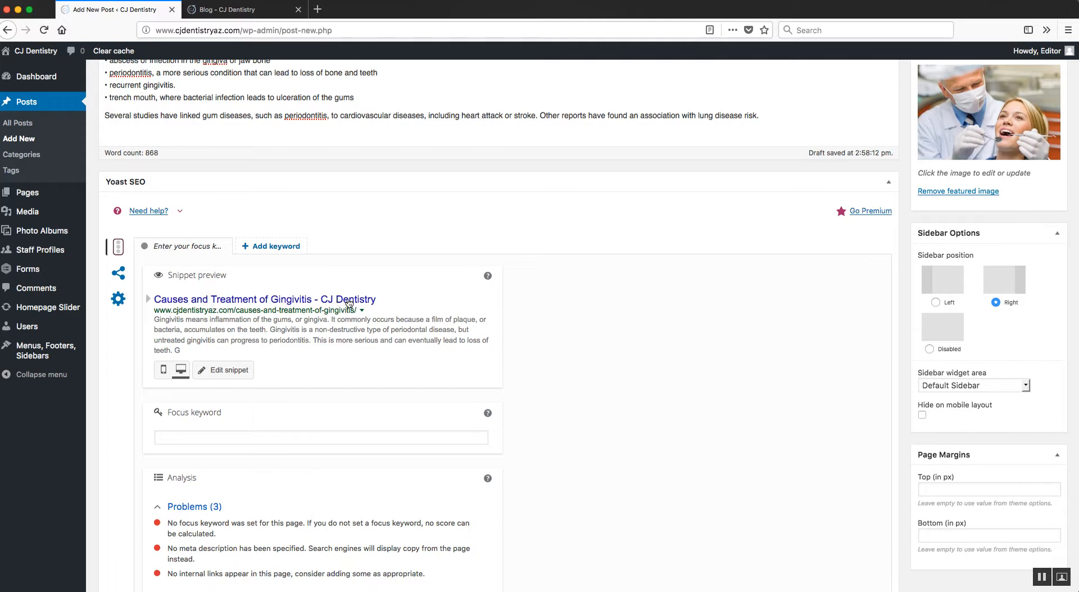
pyautogui.click(251, 328)
pyautogui.scroll(-3, 498, 330)
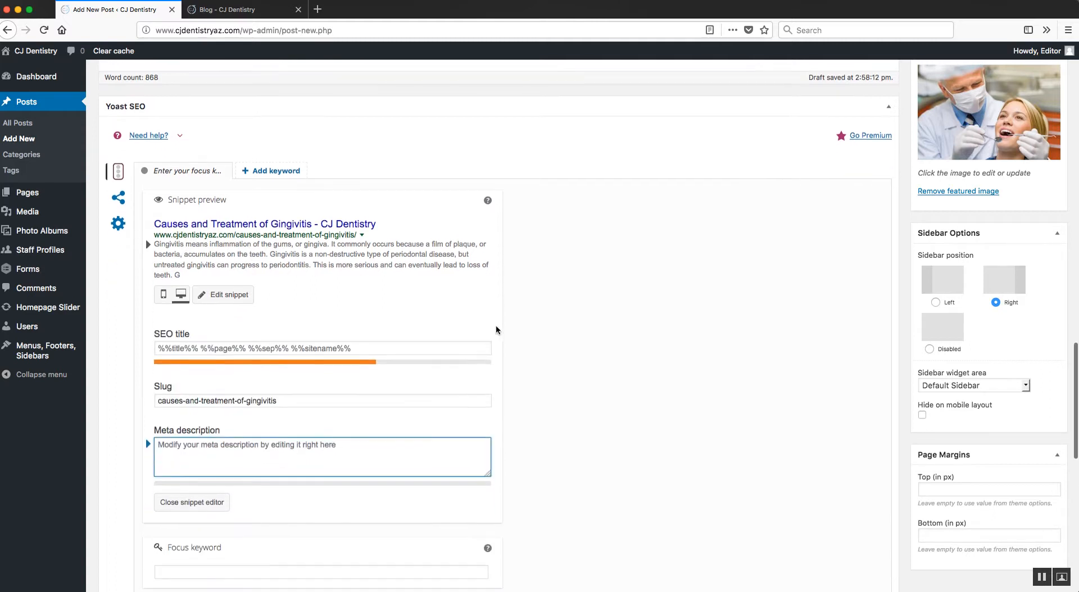
pyautogui.tripleClick(201, 262)
pyautogui.write('SEO TITLE')
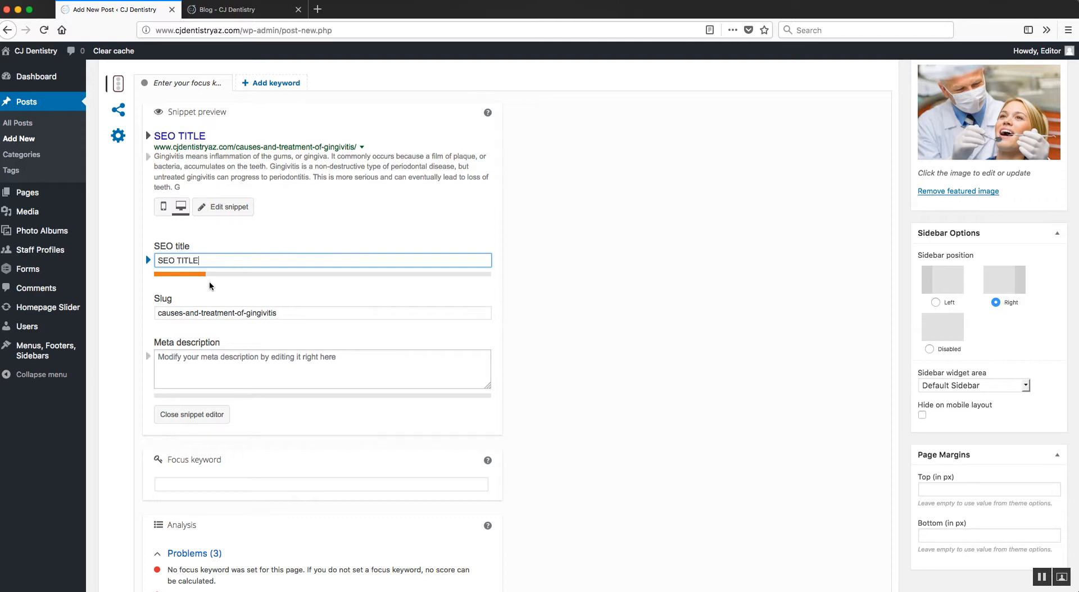
pyautogui.click(215, 385)
pyautogui.write('Meta Description')
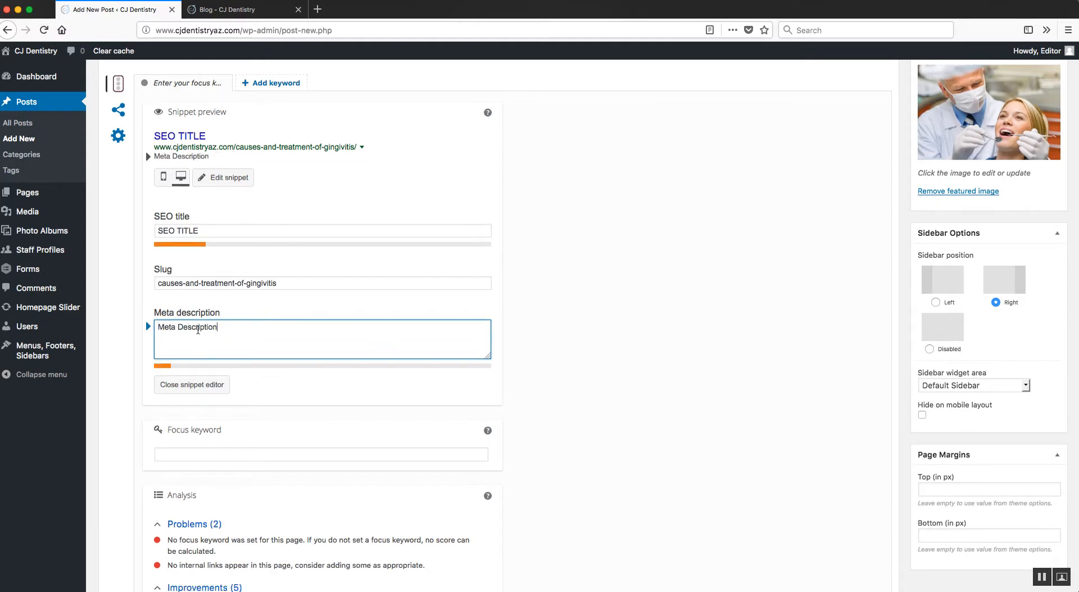
# Clear the custom meta description and SEO title from the Yoast snippet to restore the defaults.
pyautogui.moveTo(227, 328); pyautogui.dragTo(157, 328)
pyautogui.press('BackSpace')
pyautogui.click(226, 258)
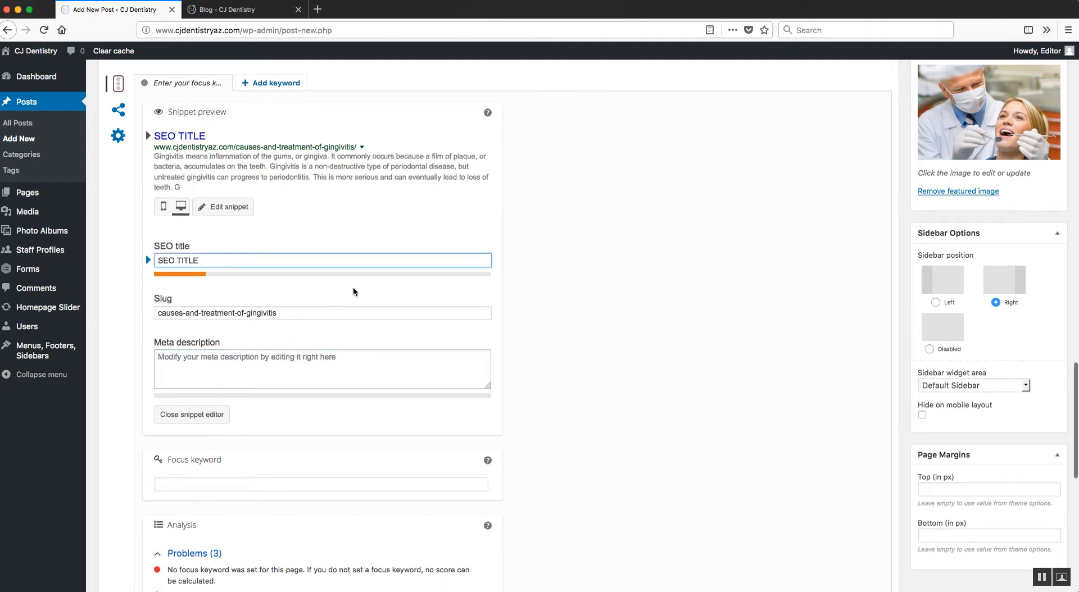
pyautogui.moveTo(199, 260); pyautogui.dragTo(146, 258)
pyautogui.press('BackSpace')
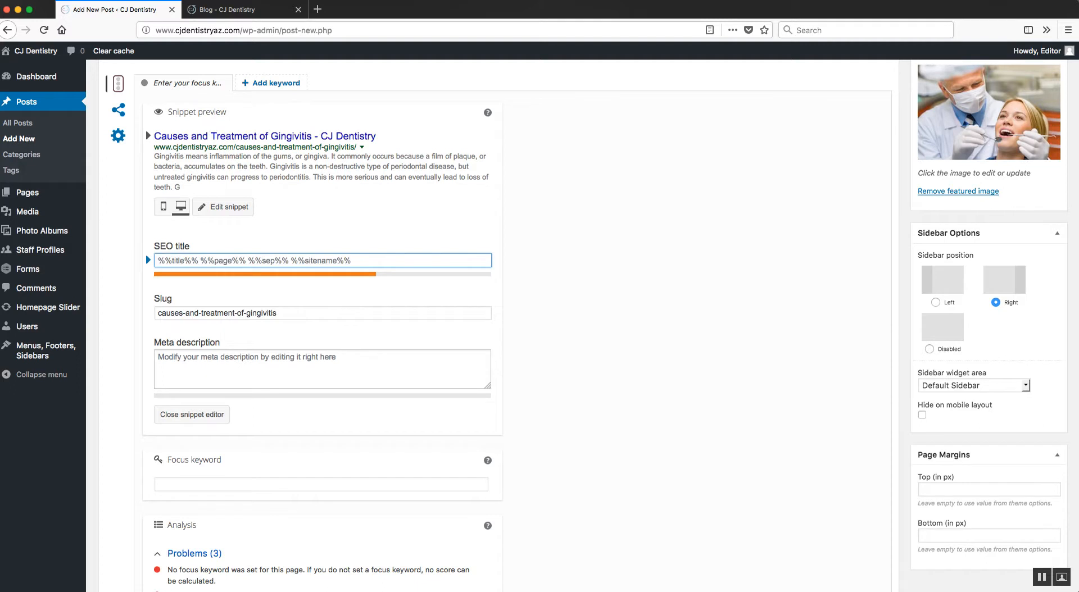
pyautogui.click(628, 277)
# Publish the post "Causes and Treatment of Gingivitis".
pyautogui.scroll(2, 506, 281)
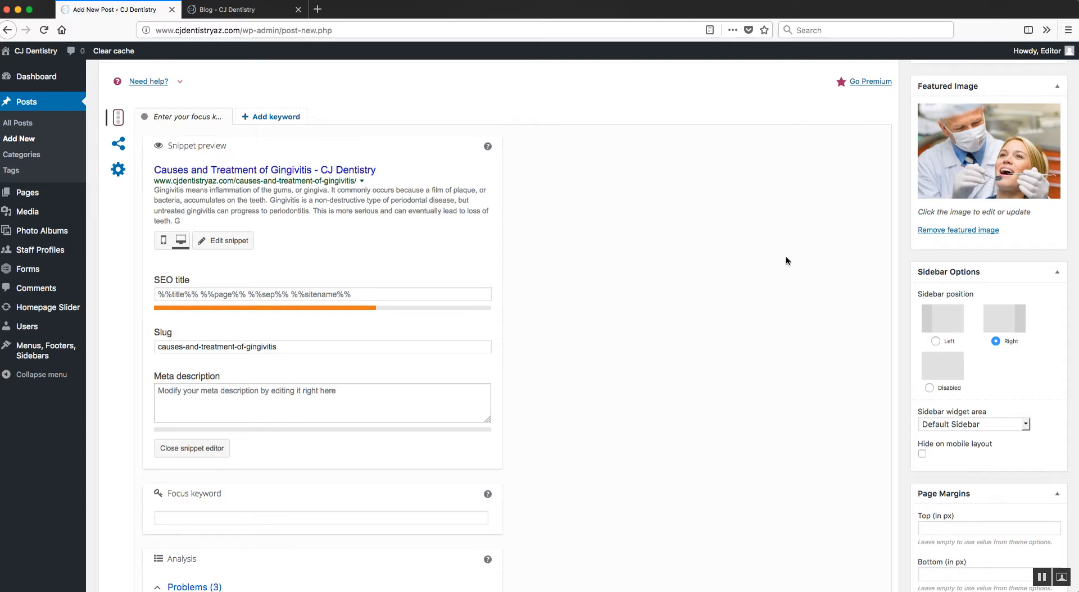
pyautogui.scroll(10, 764, 407)
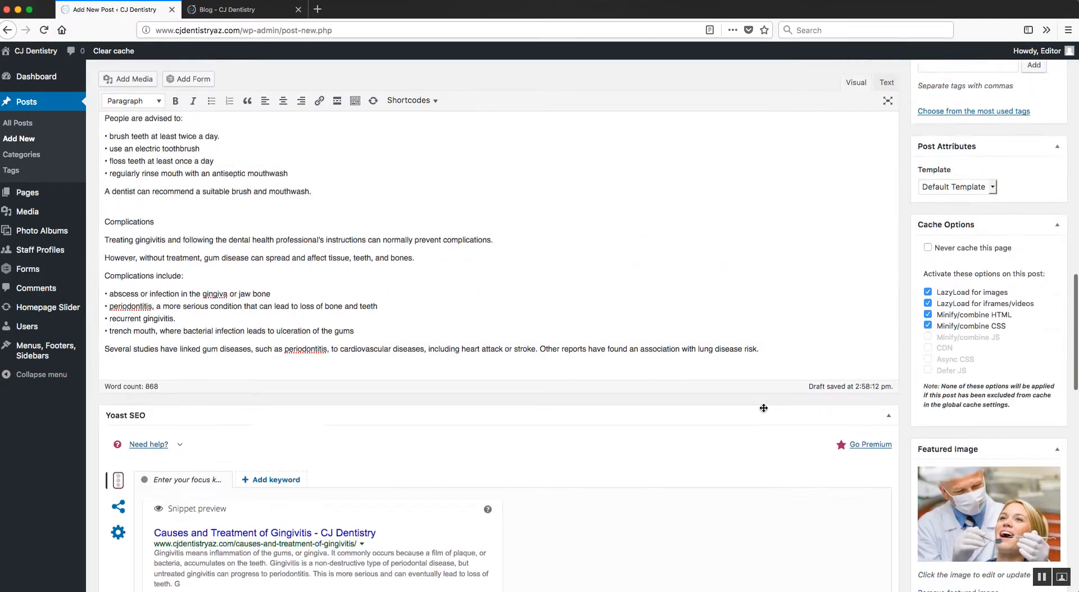
pyautogui.scroll(15, 764, 408)
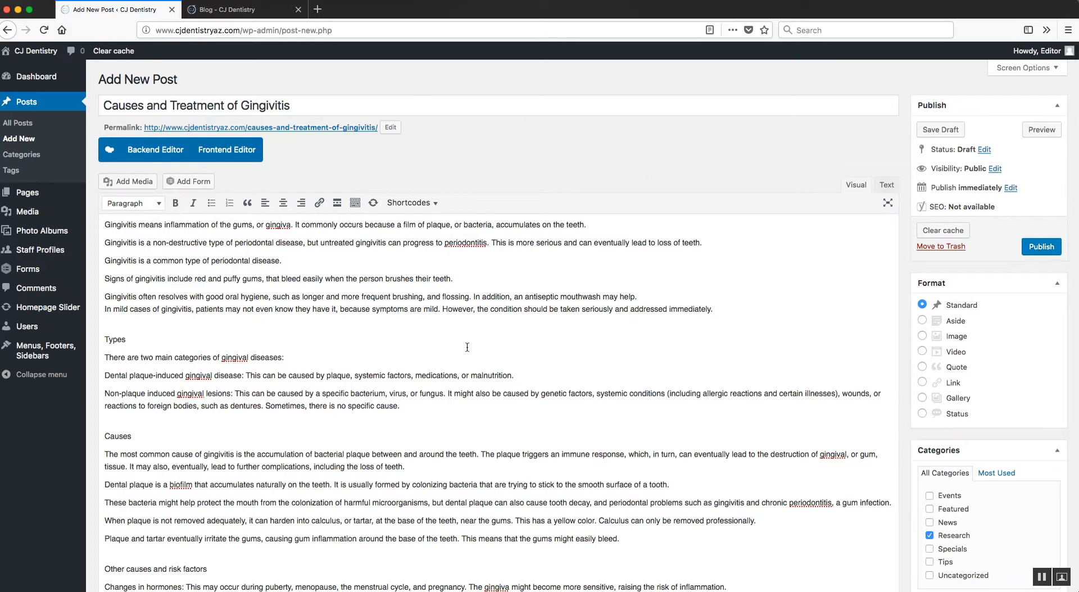
pyautogui.click(1038, 251)
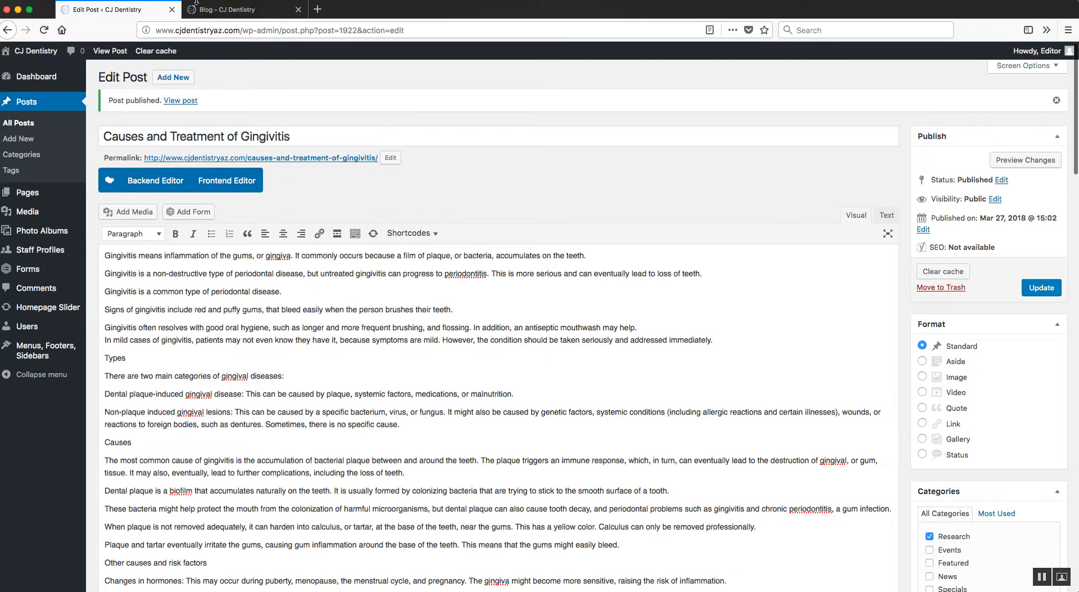
# Reload the public blog page in the other tab and examine the new post's entry in the recent articles and favorite posts.
pyautogui.click(214, 13)
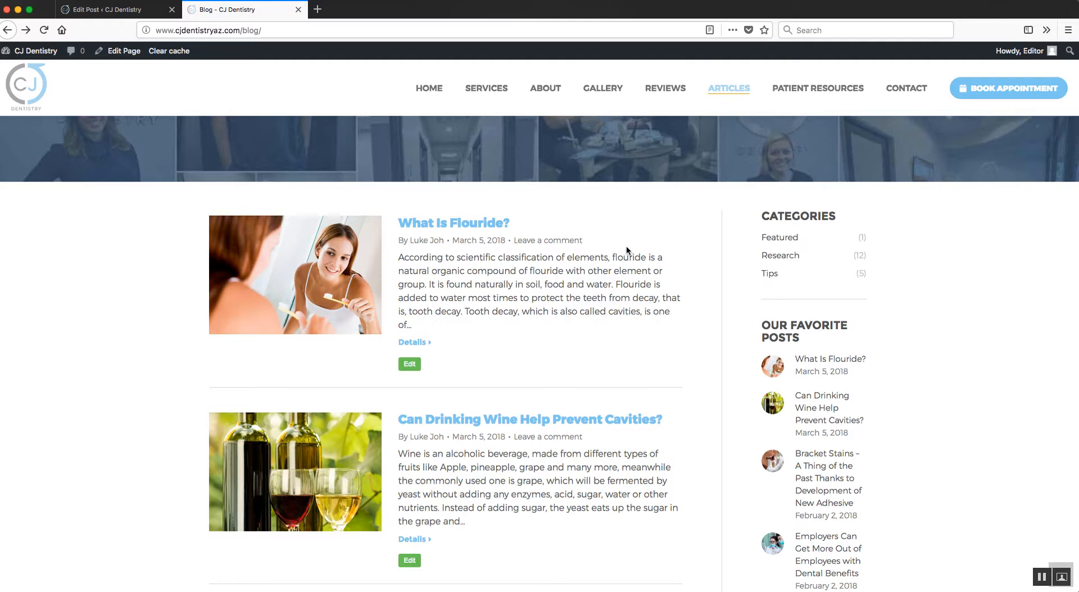
pyautogui.scroll(5, 581, 367)
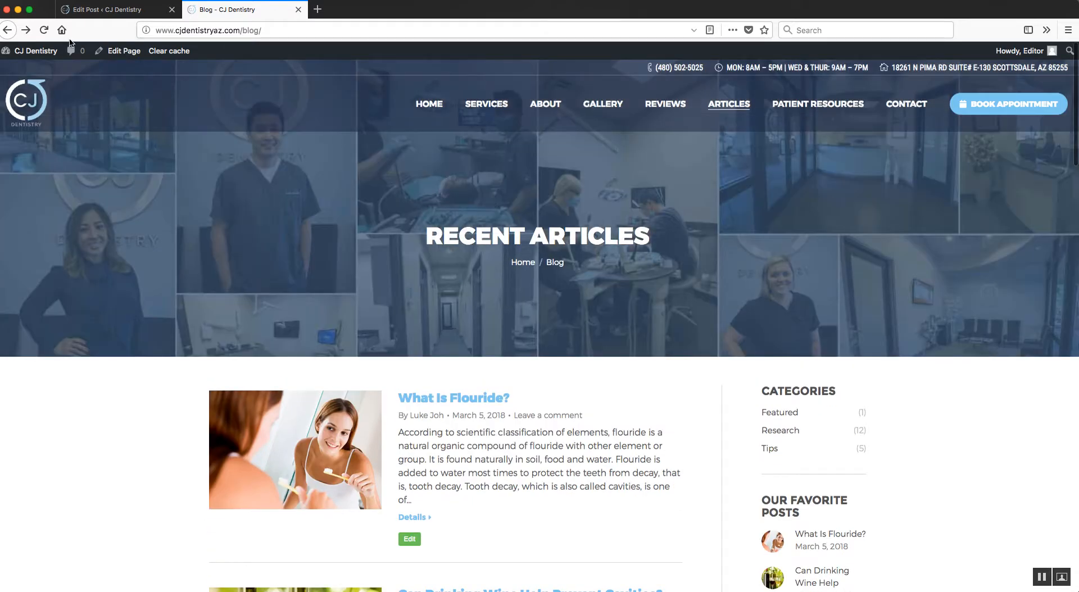
pyautogui.click(47, 33)
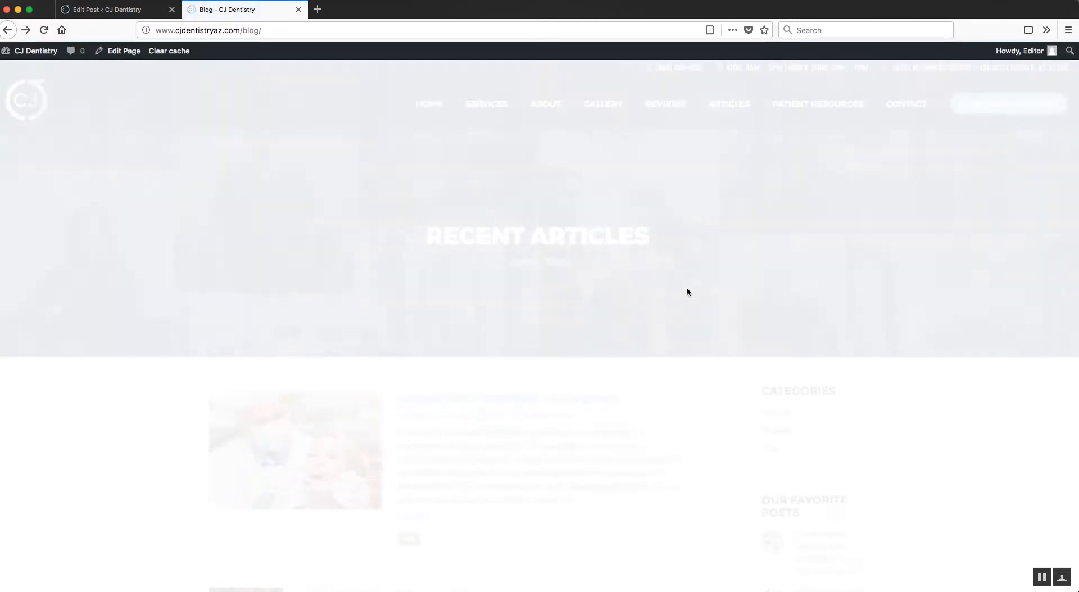
pyautogui.scroll(-5, 641, 232)
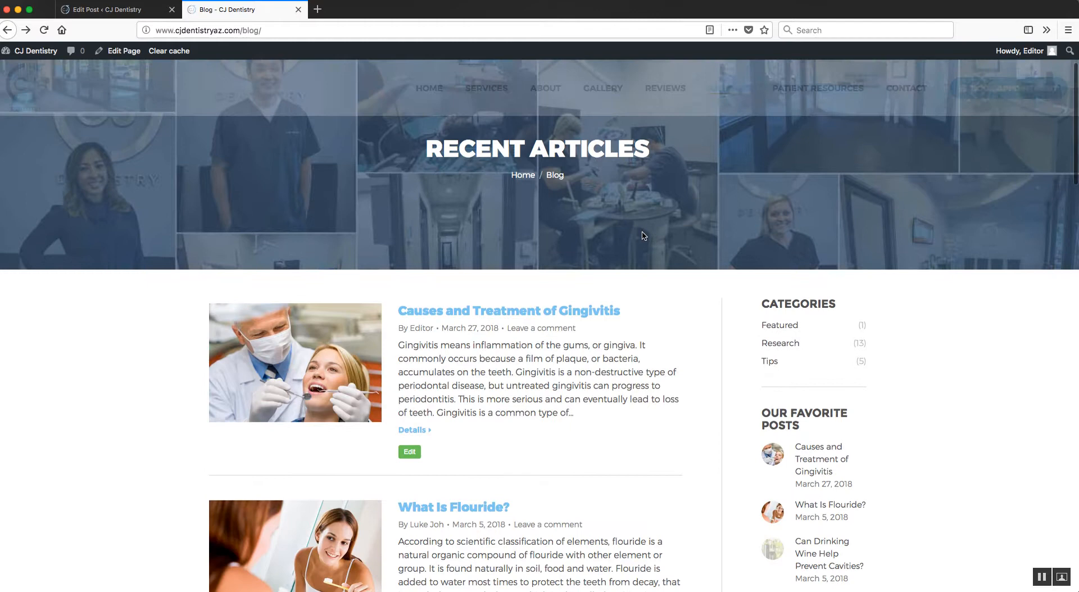
pyautogui.scroll(-1, 642, 232)
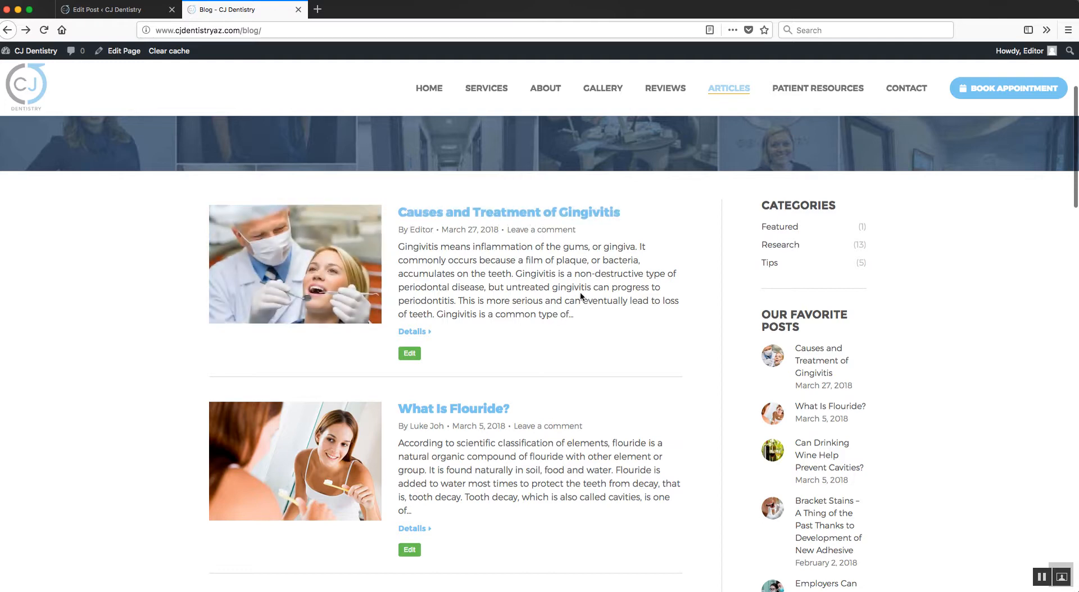
# Open the published gingivitis article from the blog list and examine its featured image, category label and full text.
pyautogui.click(289, 253)
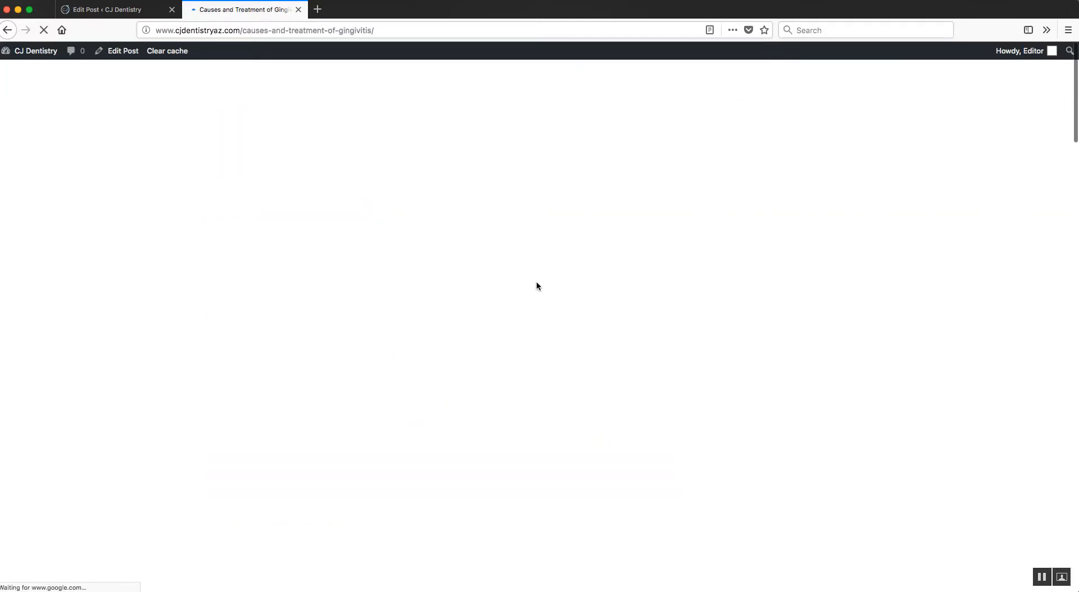
pyautogui.scroll(-3, 704, 258)
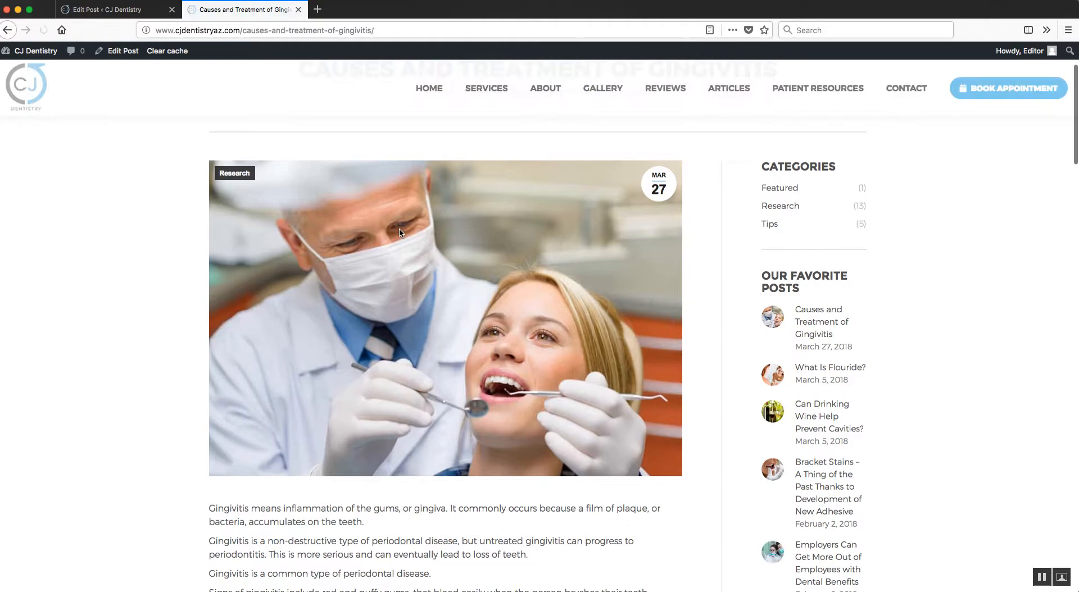
pyautogui.scroll(-10, 674, 241)
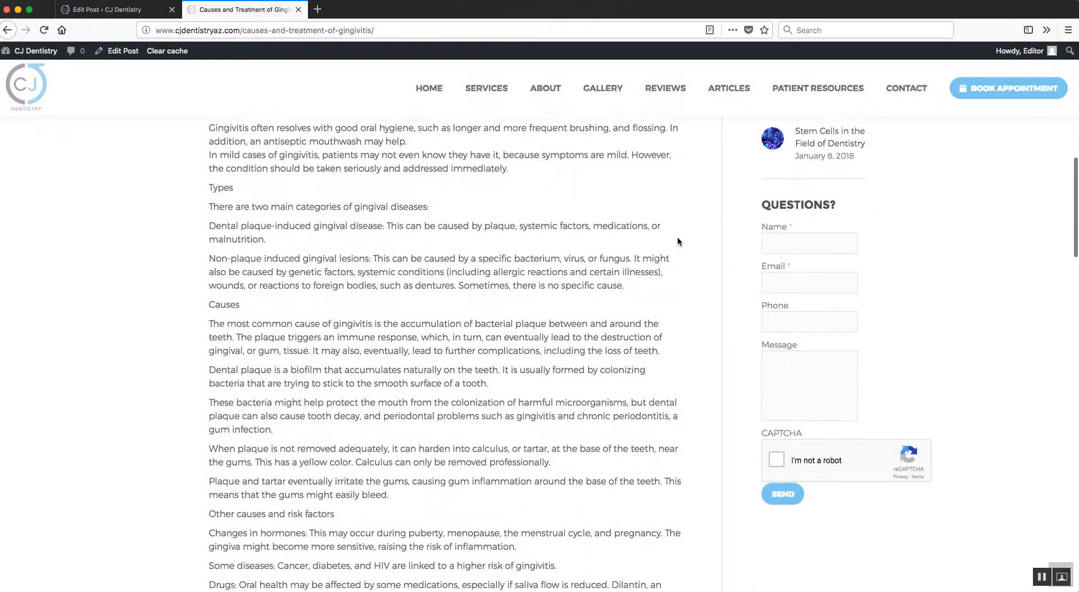
pyautogui.scroll(-20, 677, 242)
pyautogui.scroll(2, 678, 242)
pyautogui.scroll(20, 677, 241)
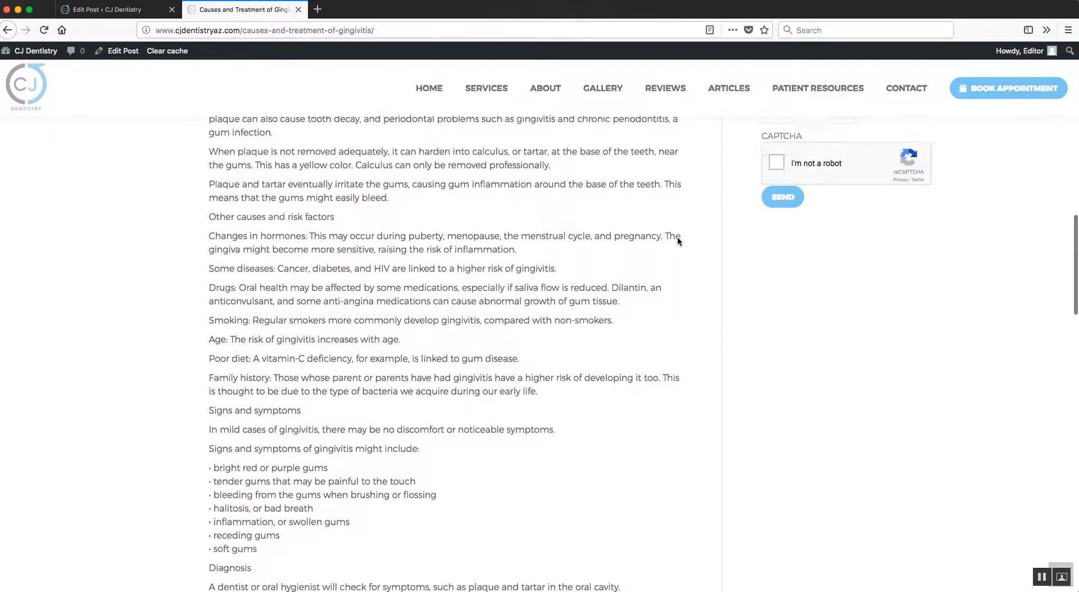
pyautogui.scroll(10, 677, 242)
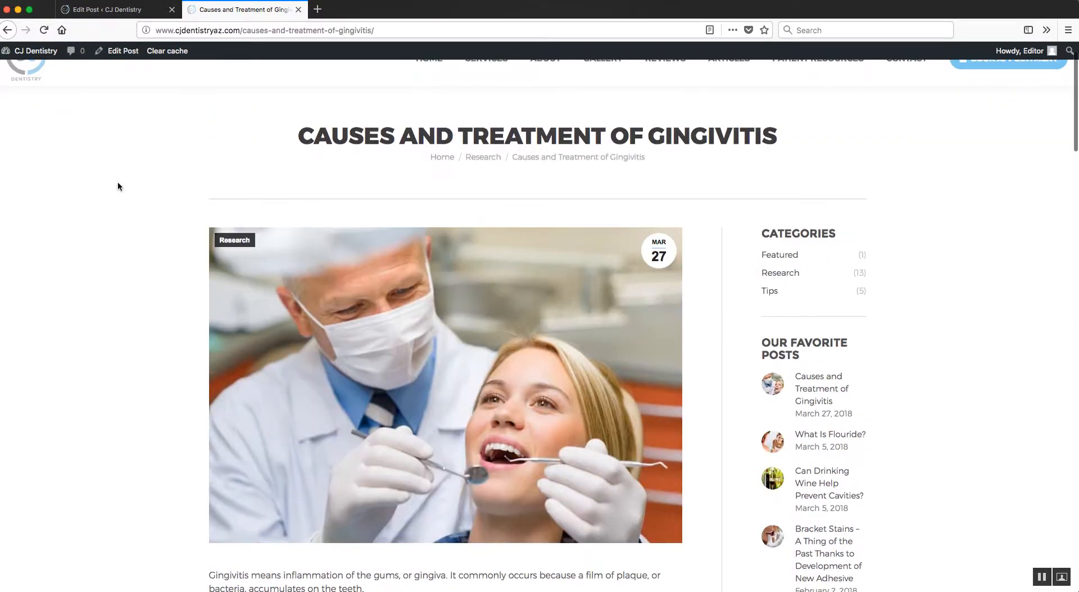